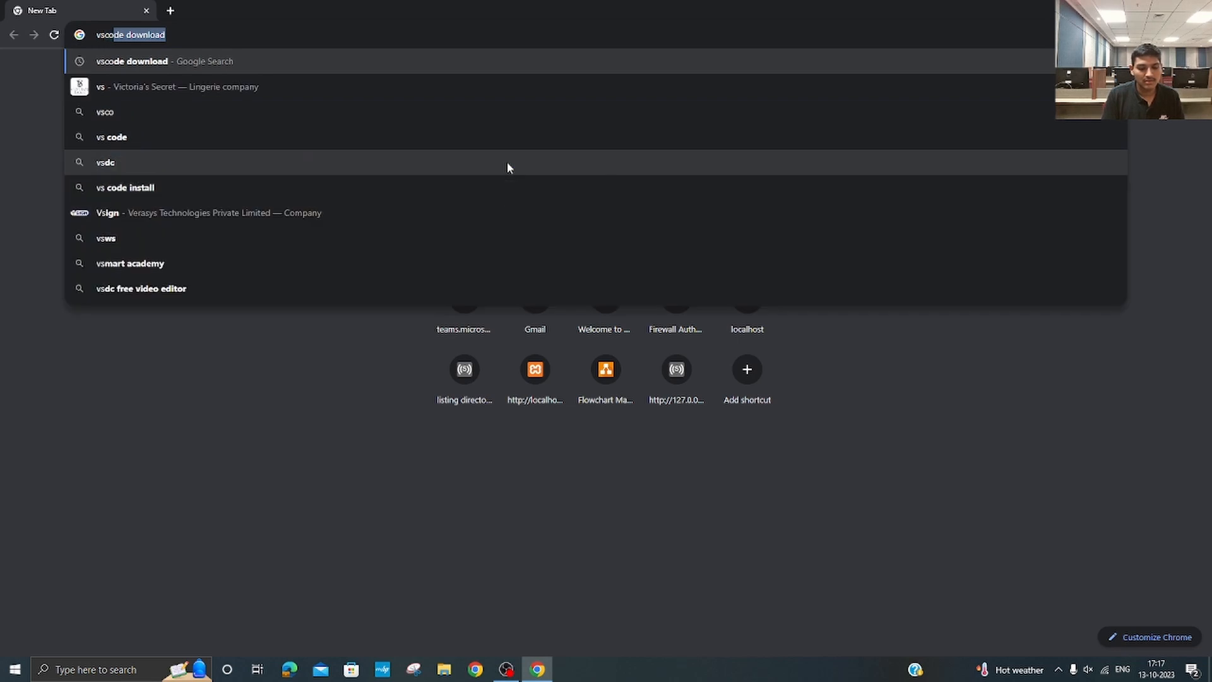
Step: Search the web for "vscode download" and download the Windows installer from the Visual Studio Code download page
key(Return)
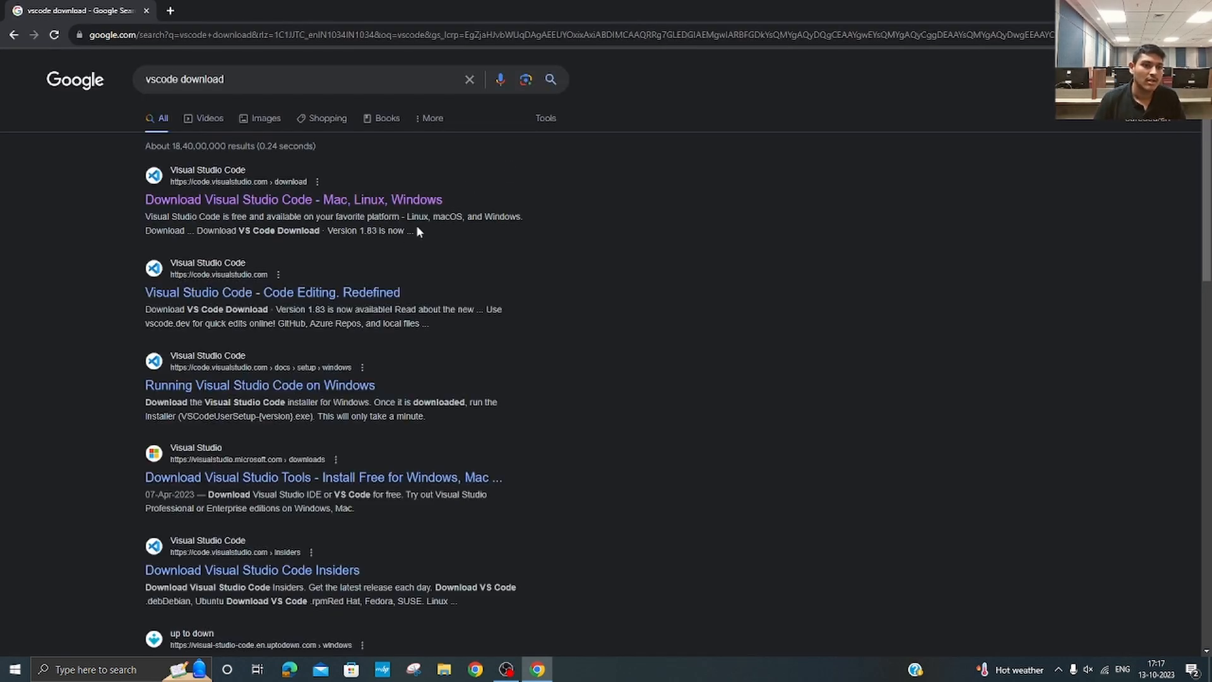
click(251, 201)
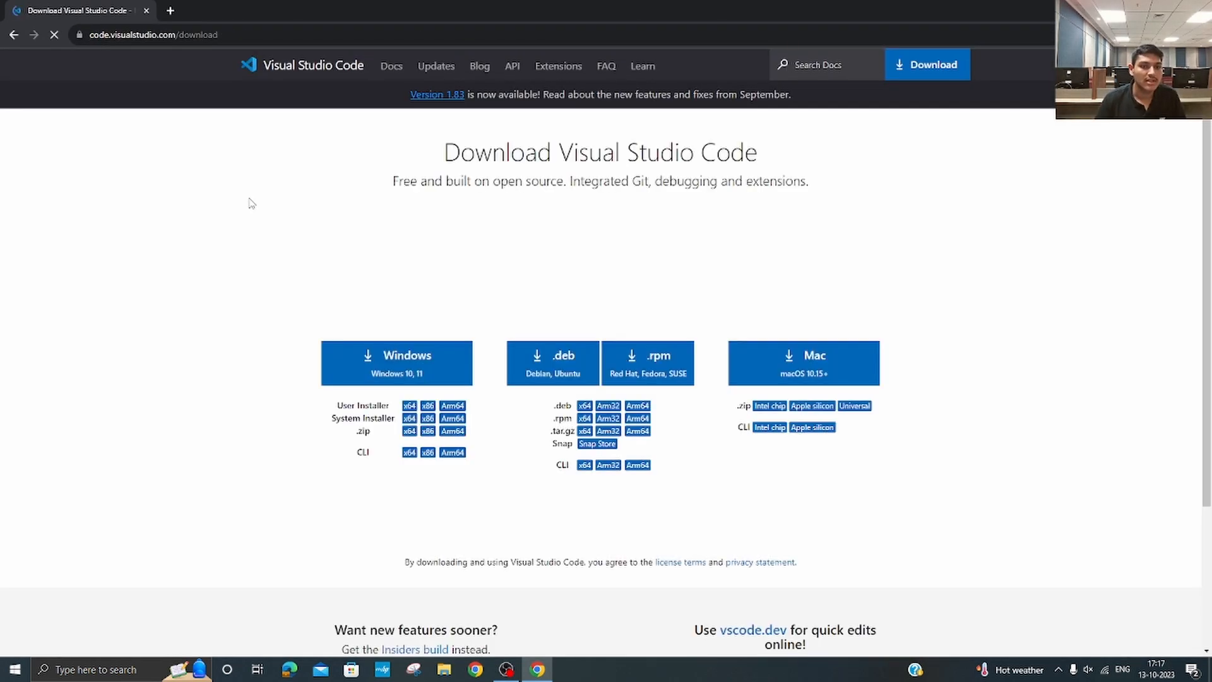
click(397, 372)
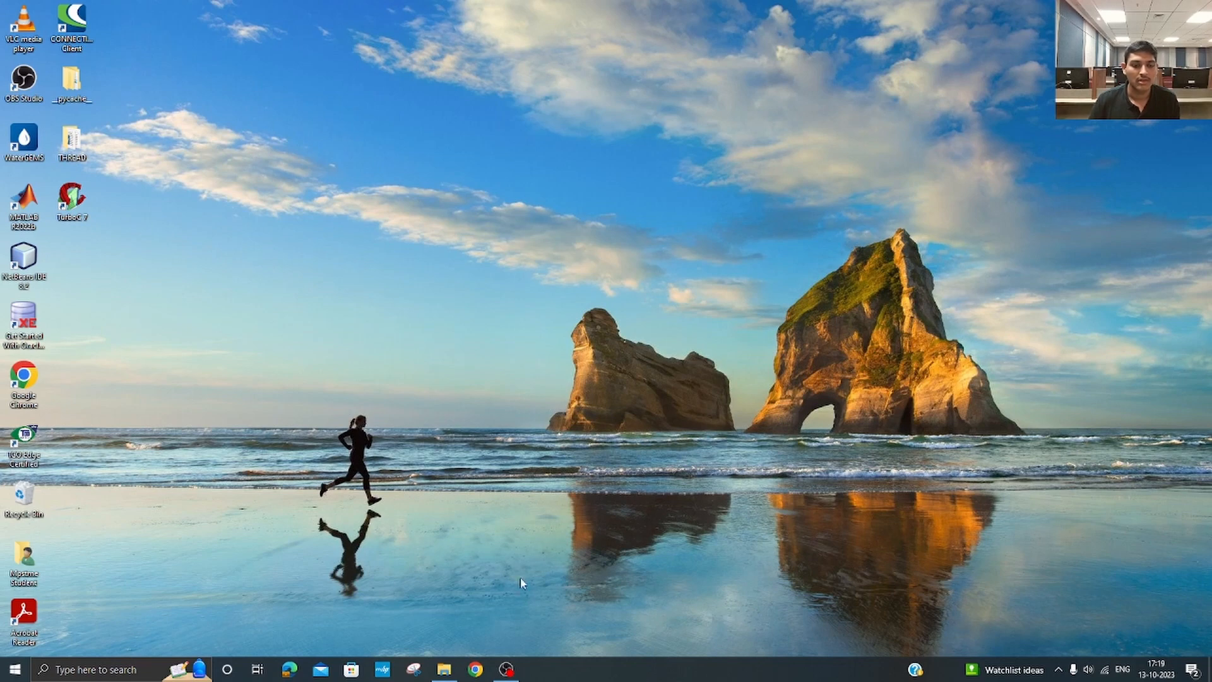
Step: Run VSCodeUserSetup-x64-1.83.1 from the Downloads folder in File Explorer and accept the license agreement
click(445, 671)
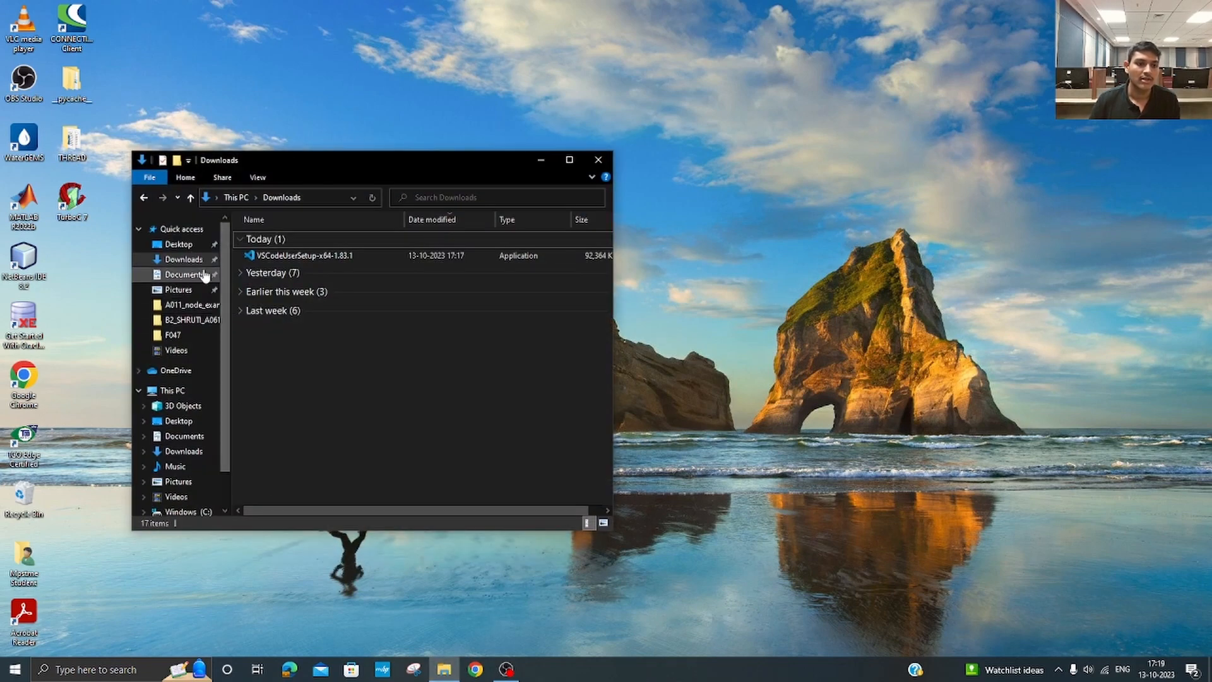
click(292, 257)
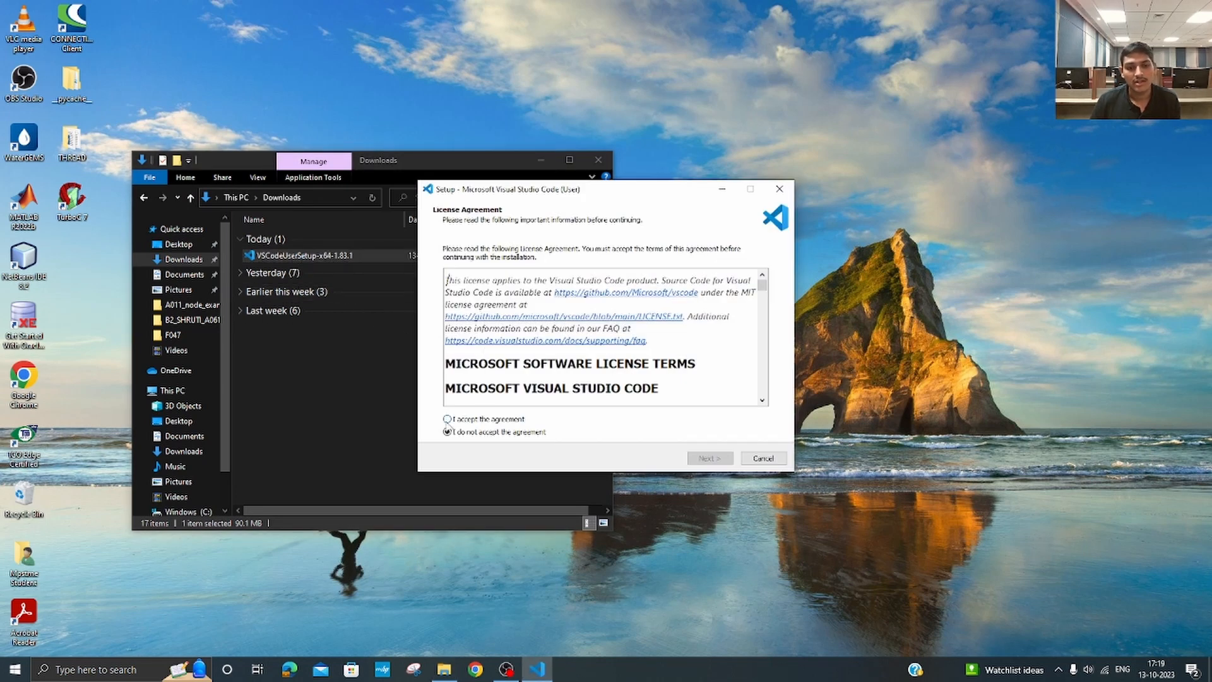
click(448, 419)
click(707, 459)
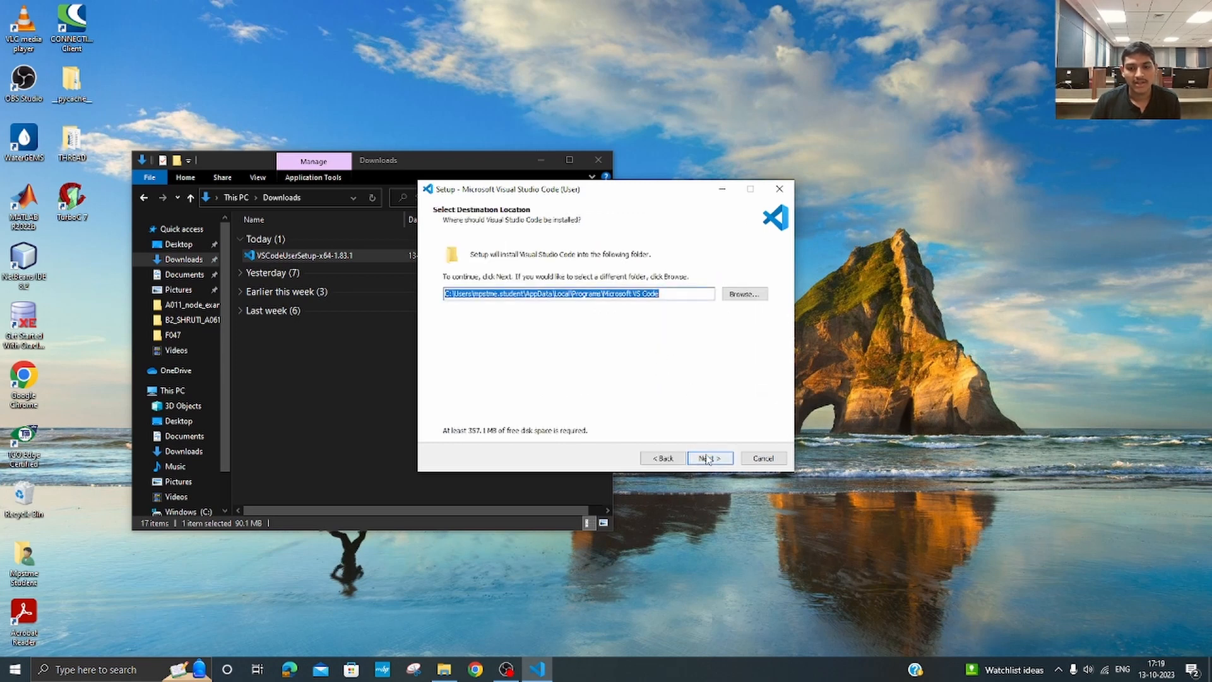
Step: Install Visual Studio Code with the default folders, a desktop icon, both "Open with Code" actions, editor registration and PATH, and launch it on finishing
click(707, 459)
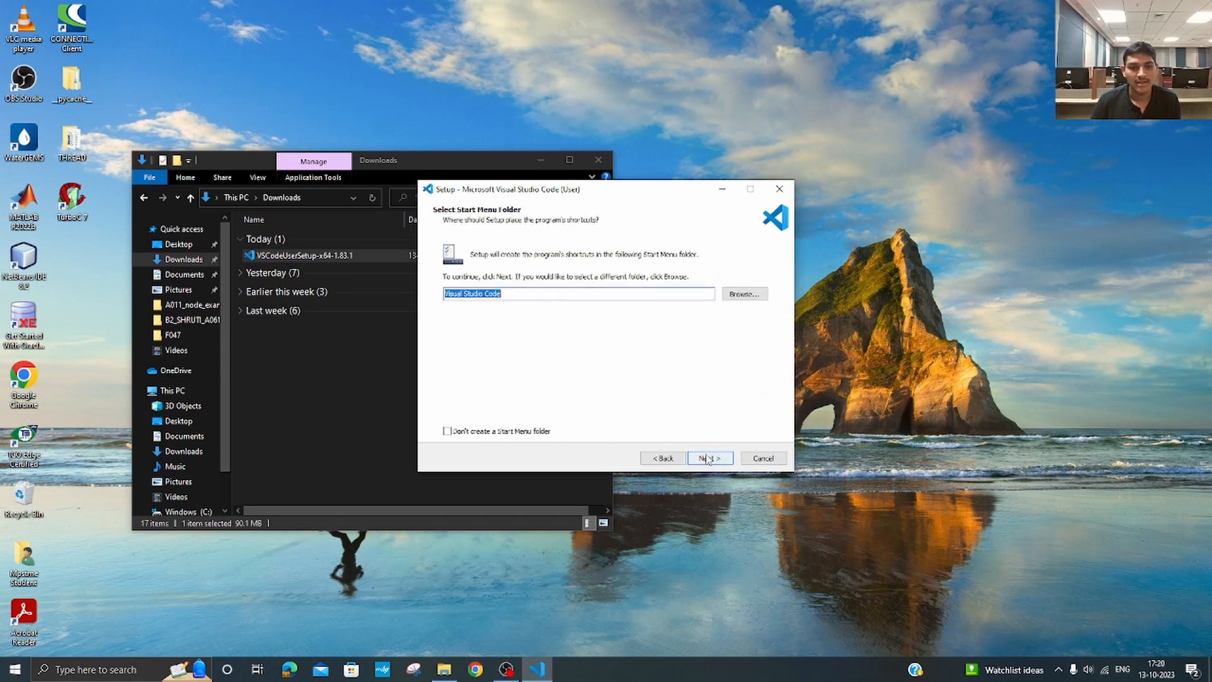
click(710, 460)
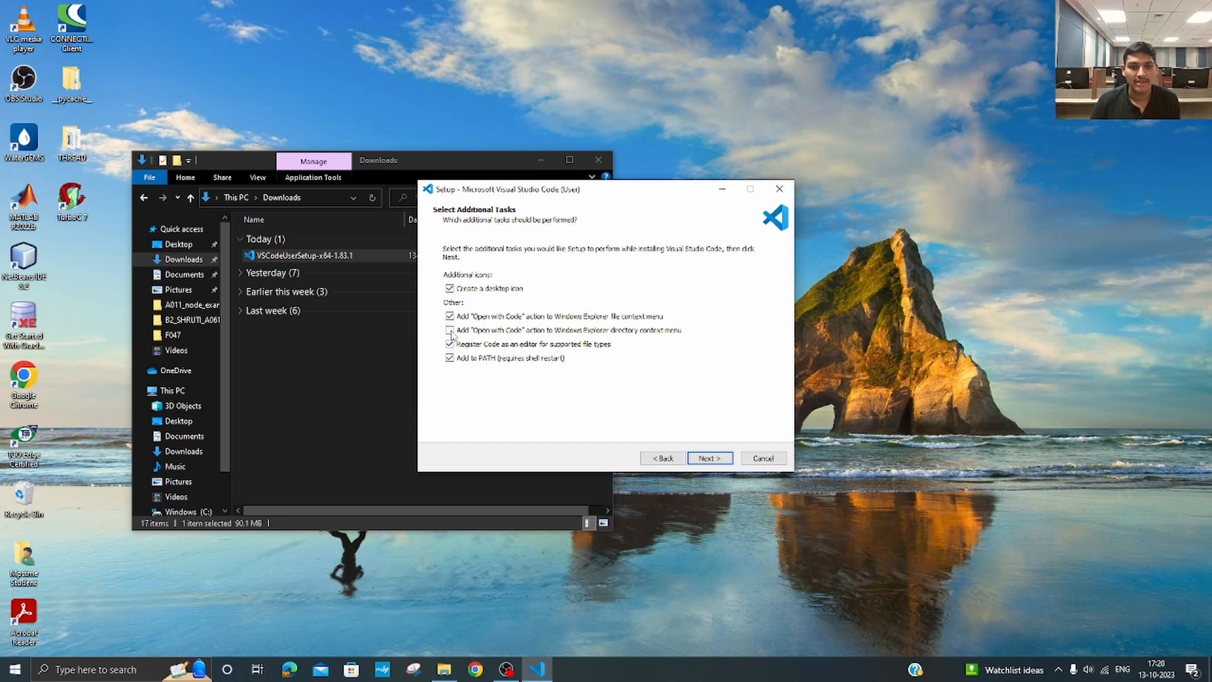
click(709, 458)
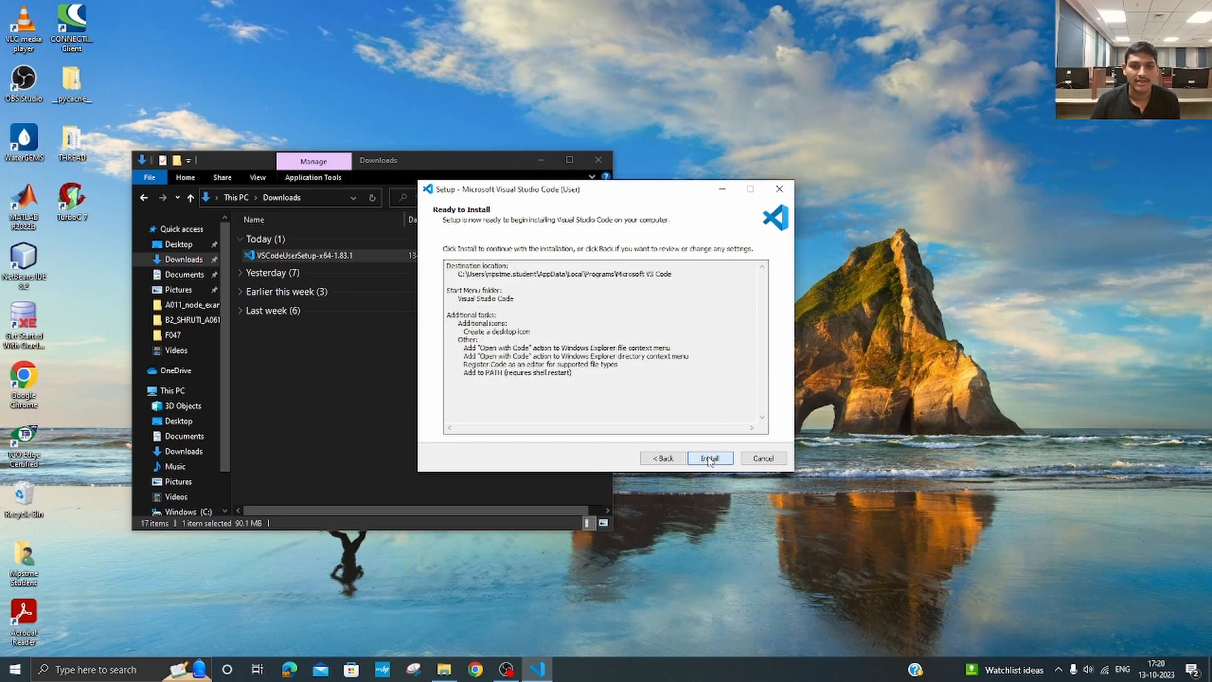
click(709, 458)
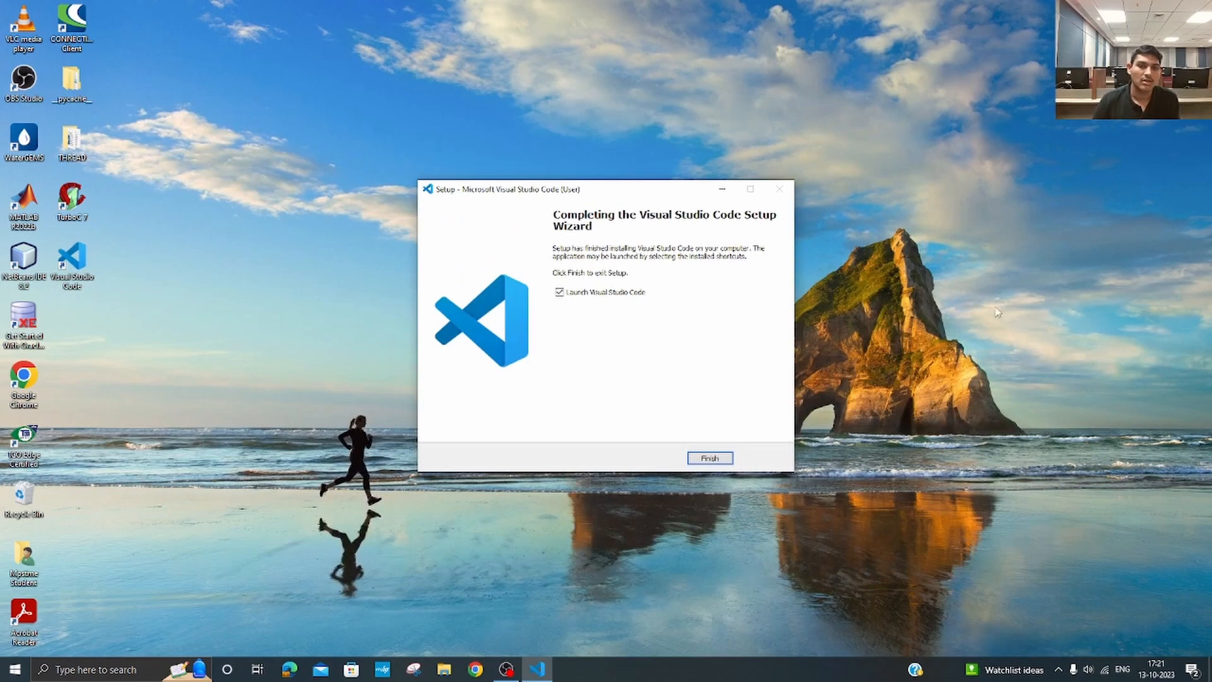
click(724, 461)
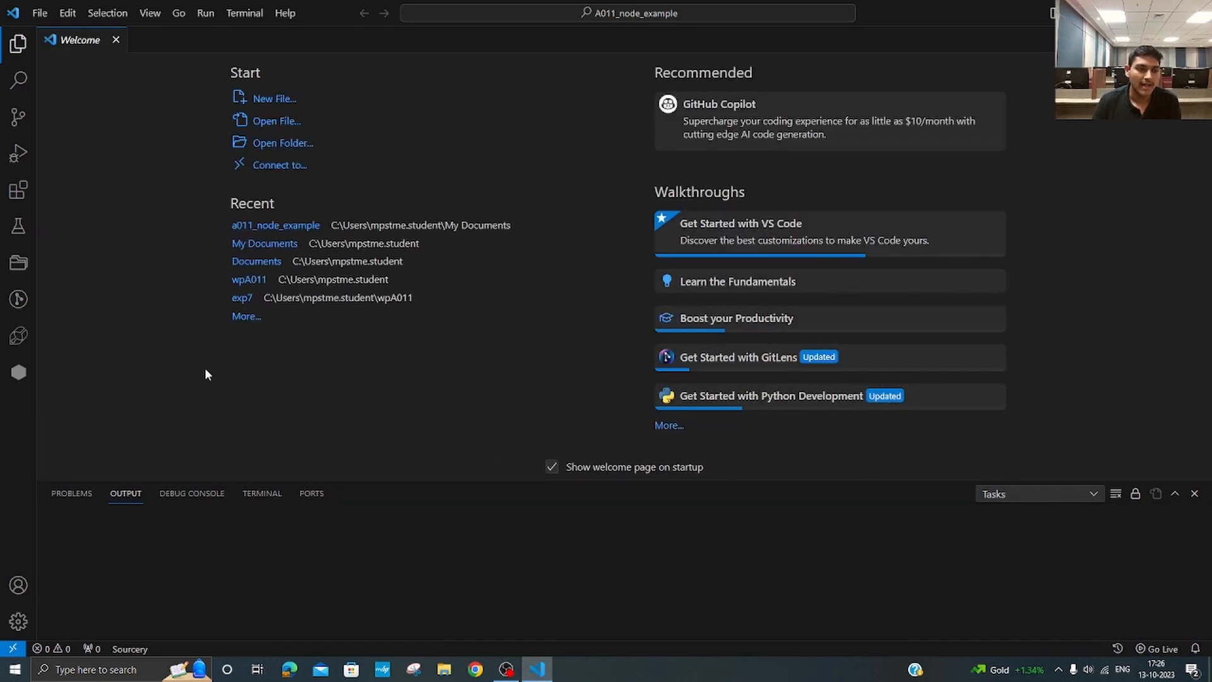
Step: Search the extensions for "c++" and install Microsoft's C/C++ extension and C/C++ Extension Pack
click(18, 190)
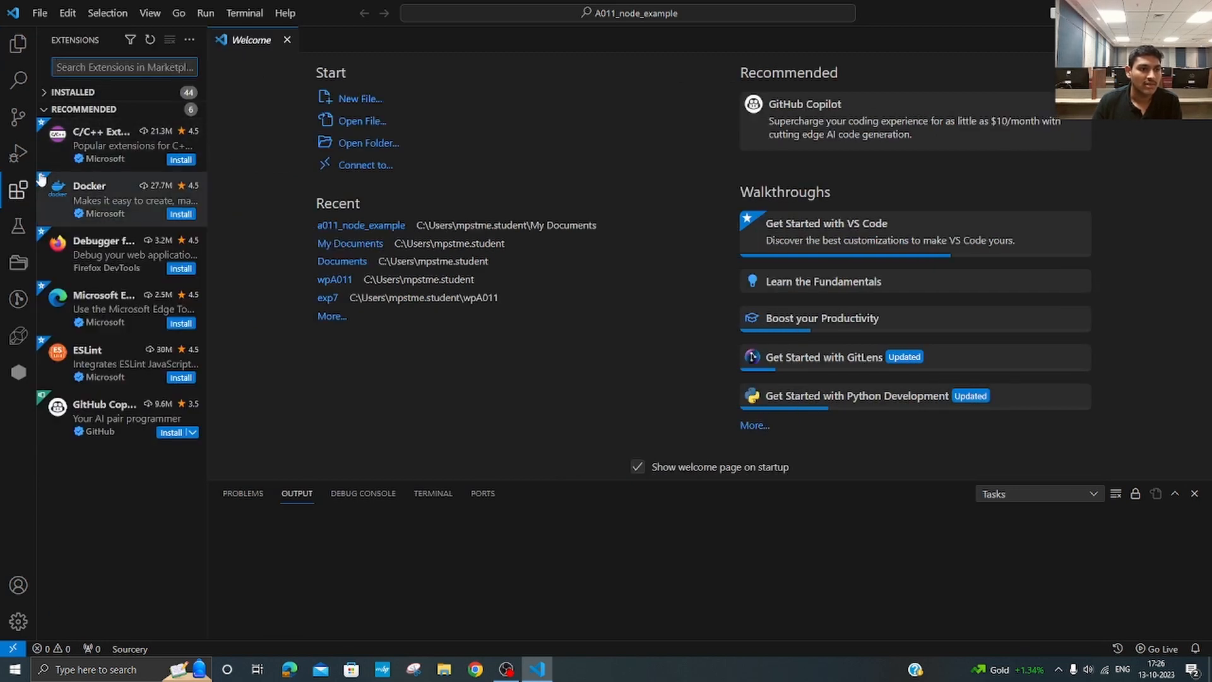
text(c++)
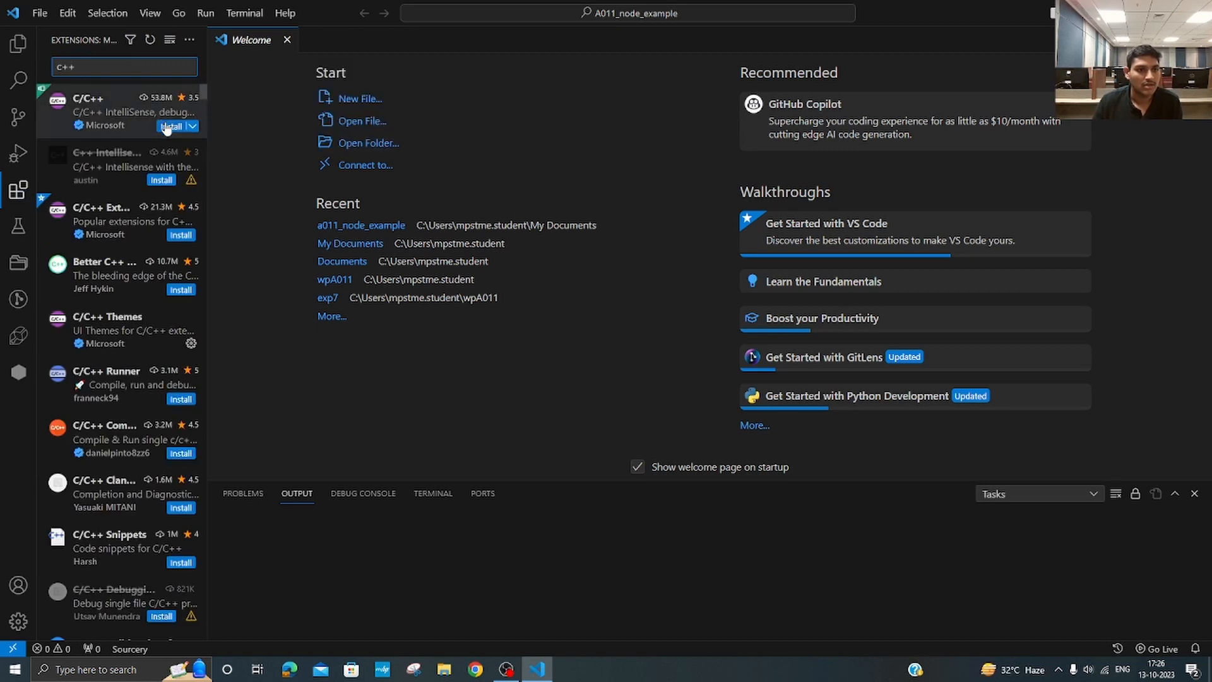
click(167, 126)
click(177, 235)
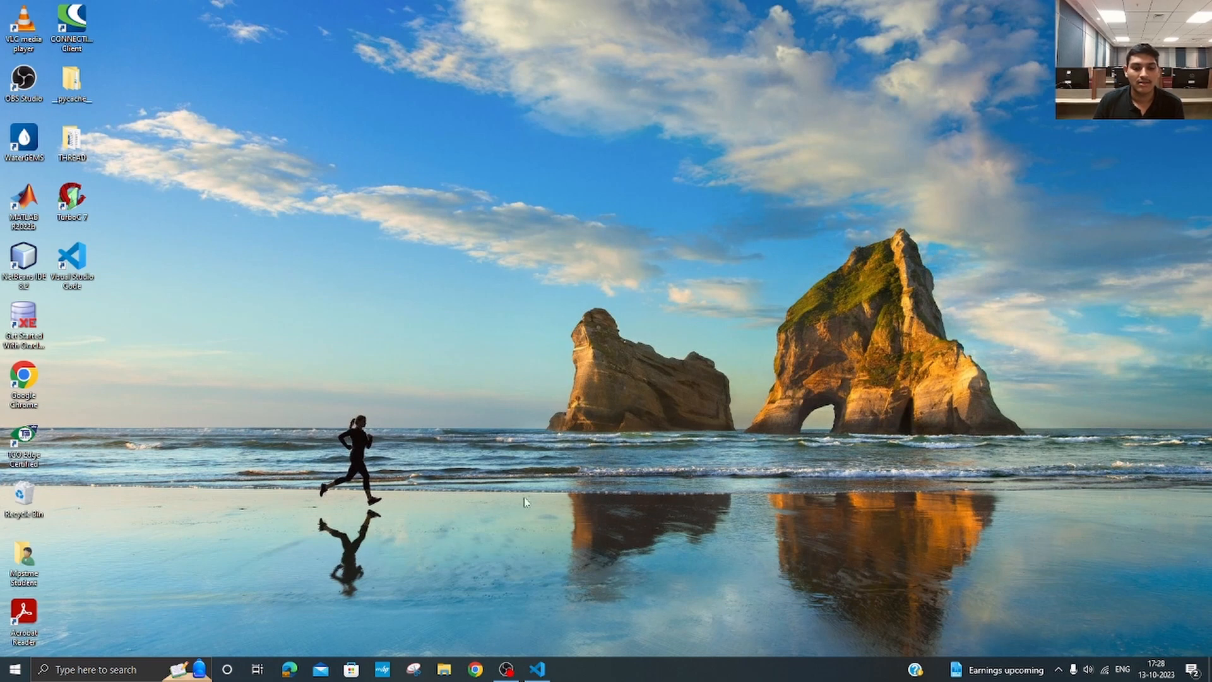
Step: Switch to Chrome, search for "winlibs" and open the WinLibs GCC+MinGW-w64 compiler site
click(481, 673)
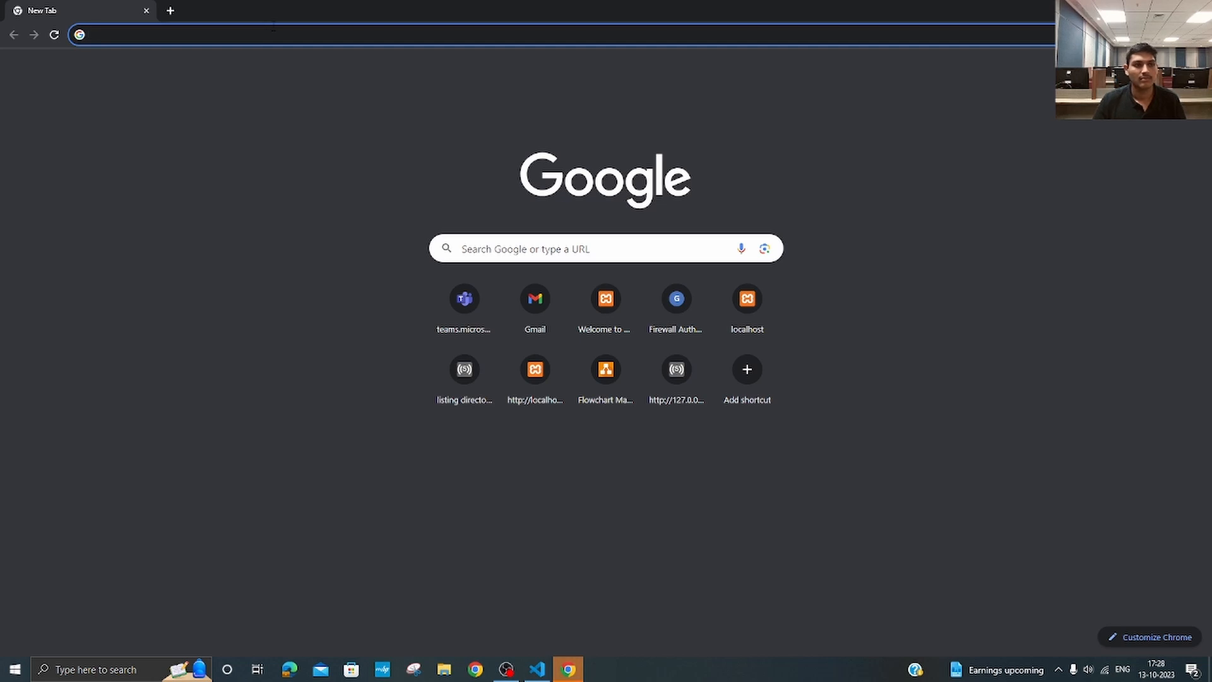
click(354, 32)
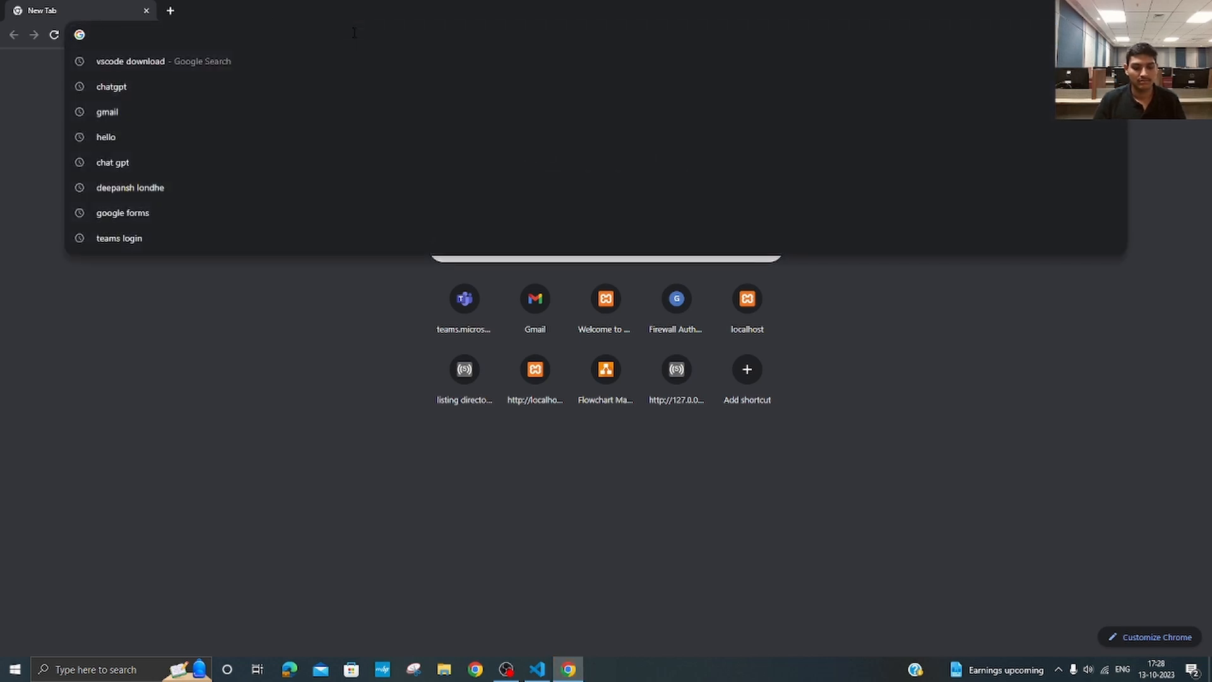
text(winlibs)
key(Return)
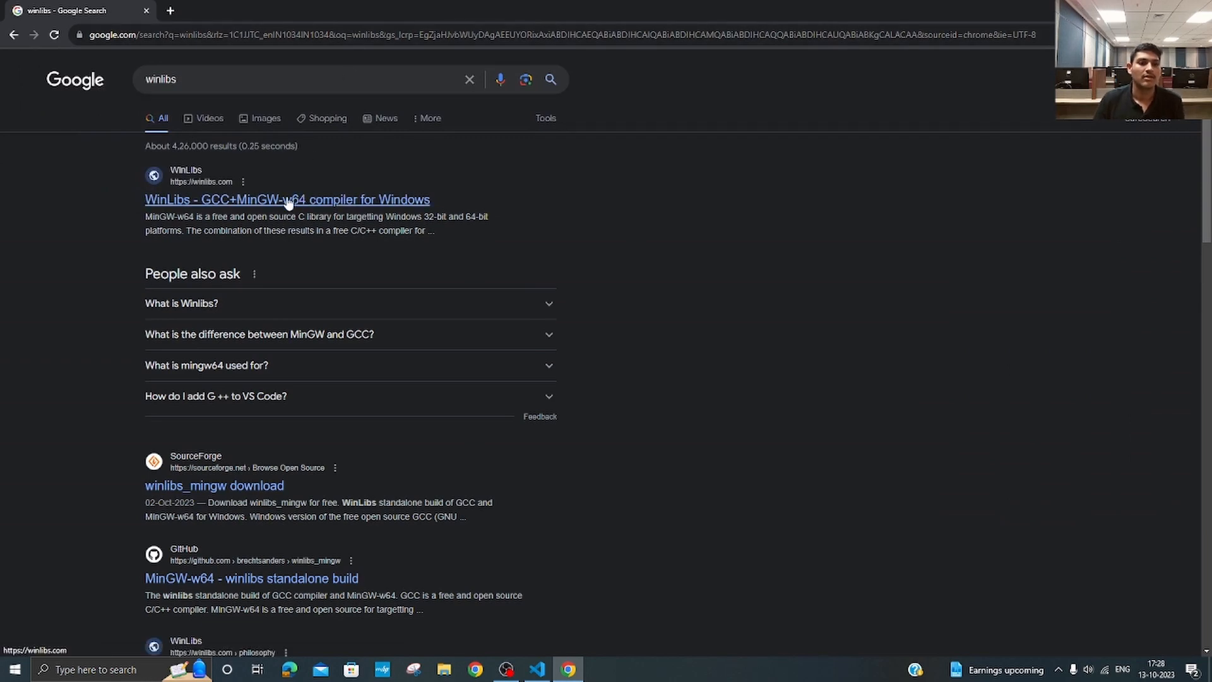
click(189, 200)
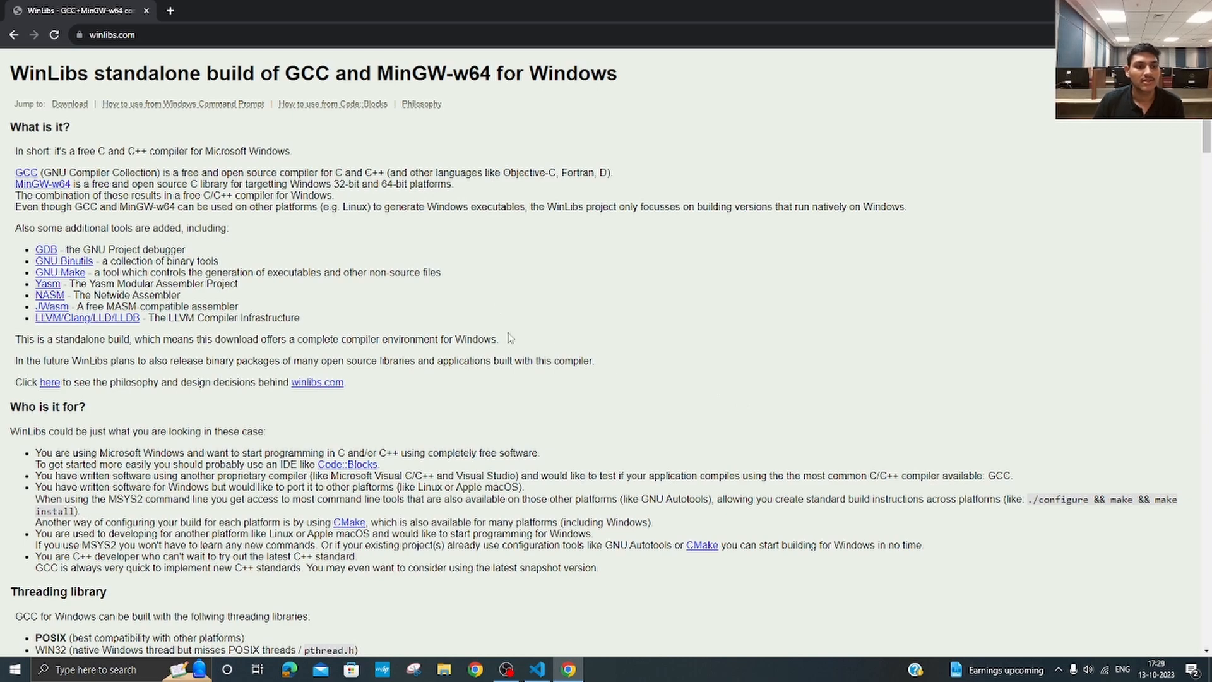
Step: Download the Win64 Zip archive of GCC 13.2.0 with POSIX threads, UCRT release 1, without LLVM/Clang/LLD/LLDB
scroll(576, 421, down, 5)
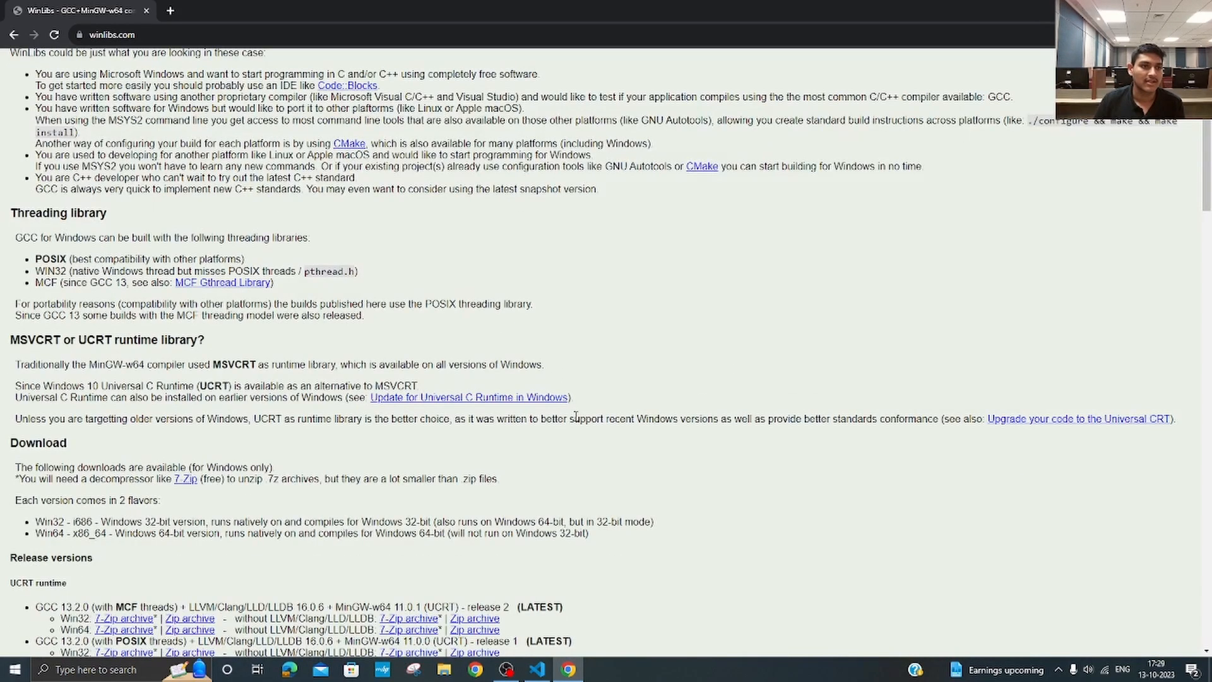
scroll(576, 416, down, 5)
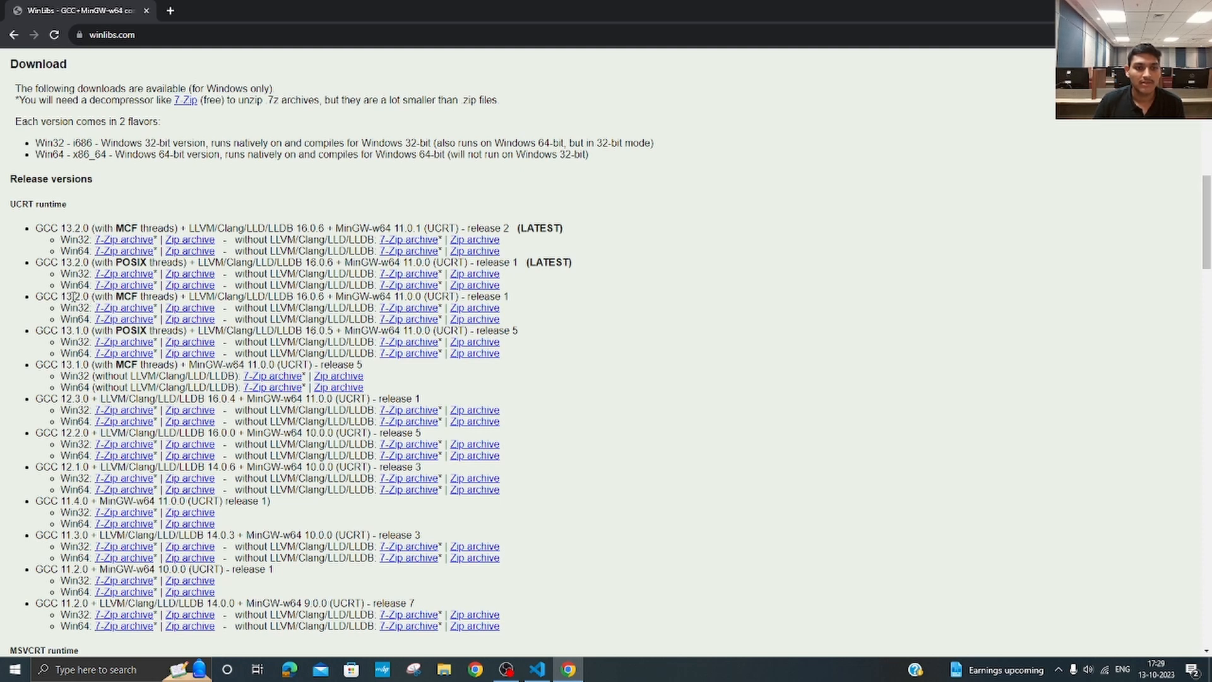
click(474, 287)
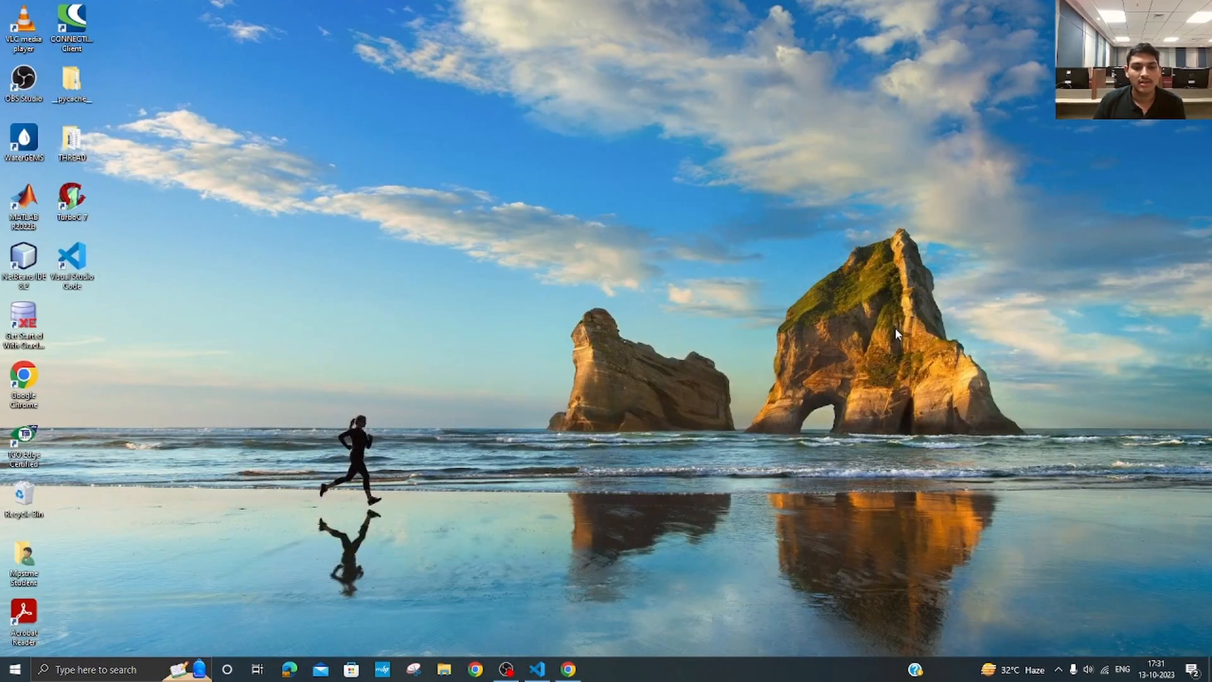
Step: Switch to File Explorer and extract the winlibs GCC 13.2.0 zip archive into its own folder in Downloads
click(443, 666)
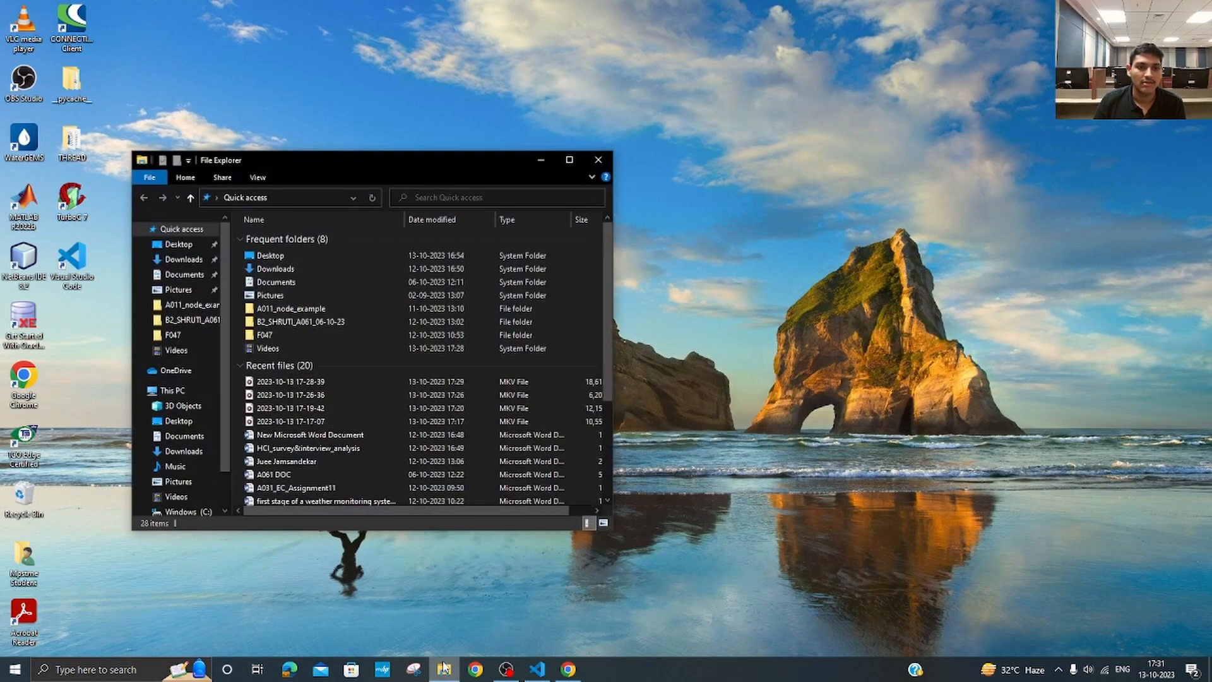
click(185, 259)
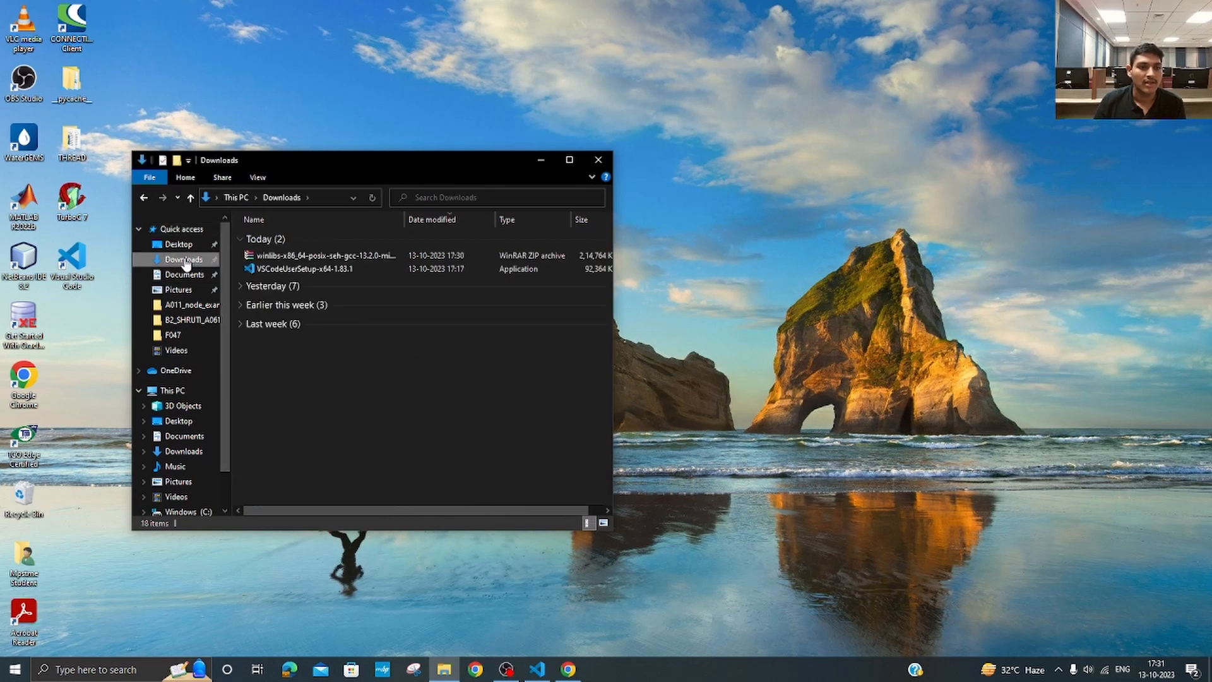
click(283, 255)
right_click(283, 255)
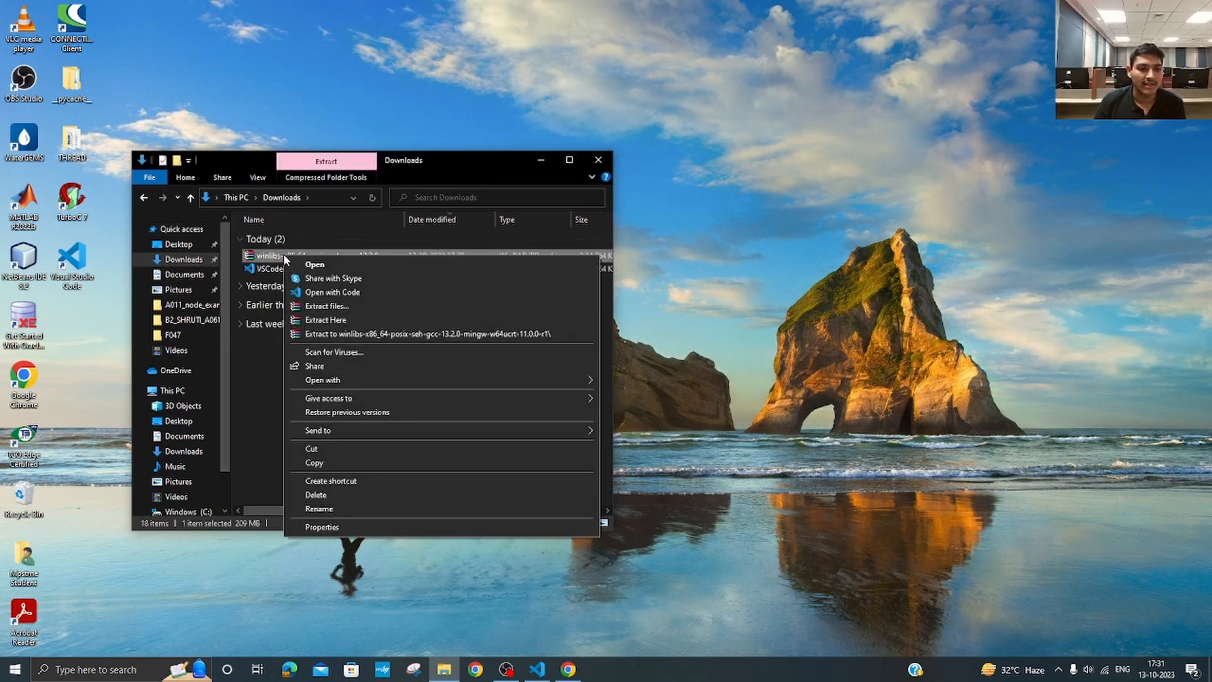
click(319, 306)
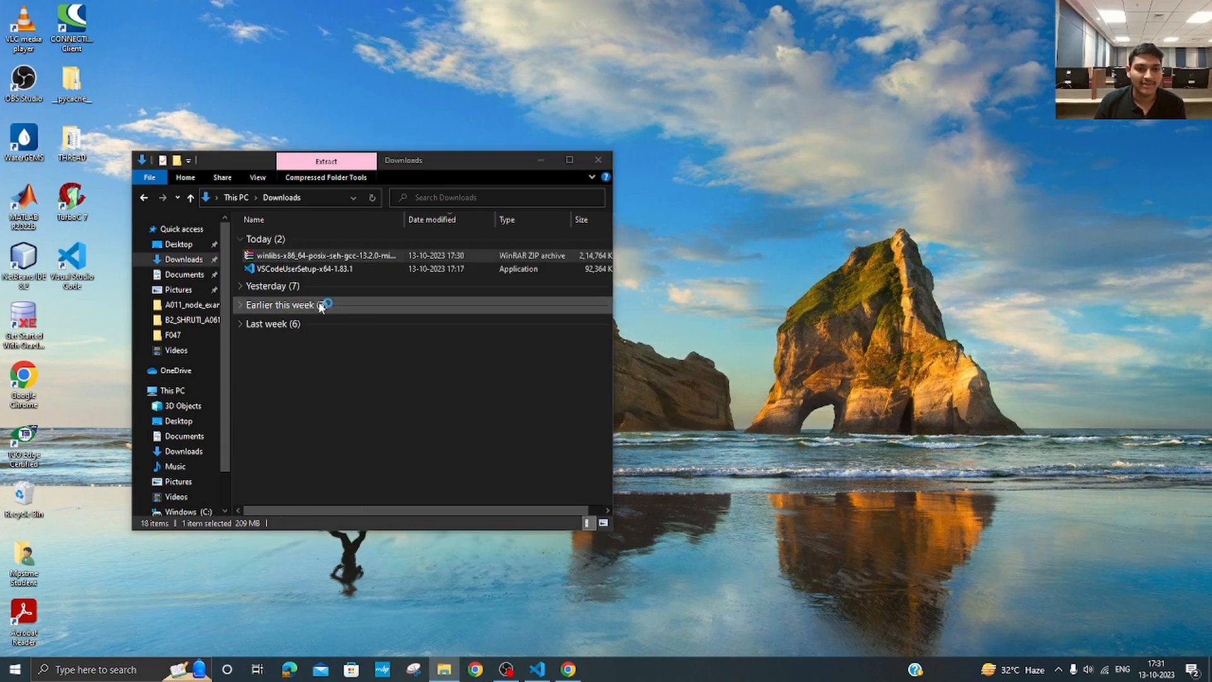
click(663, 465)
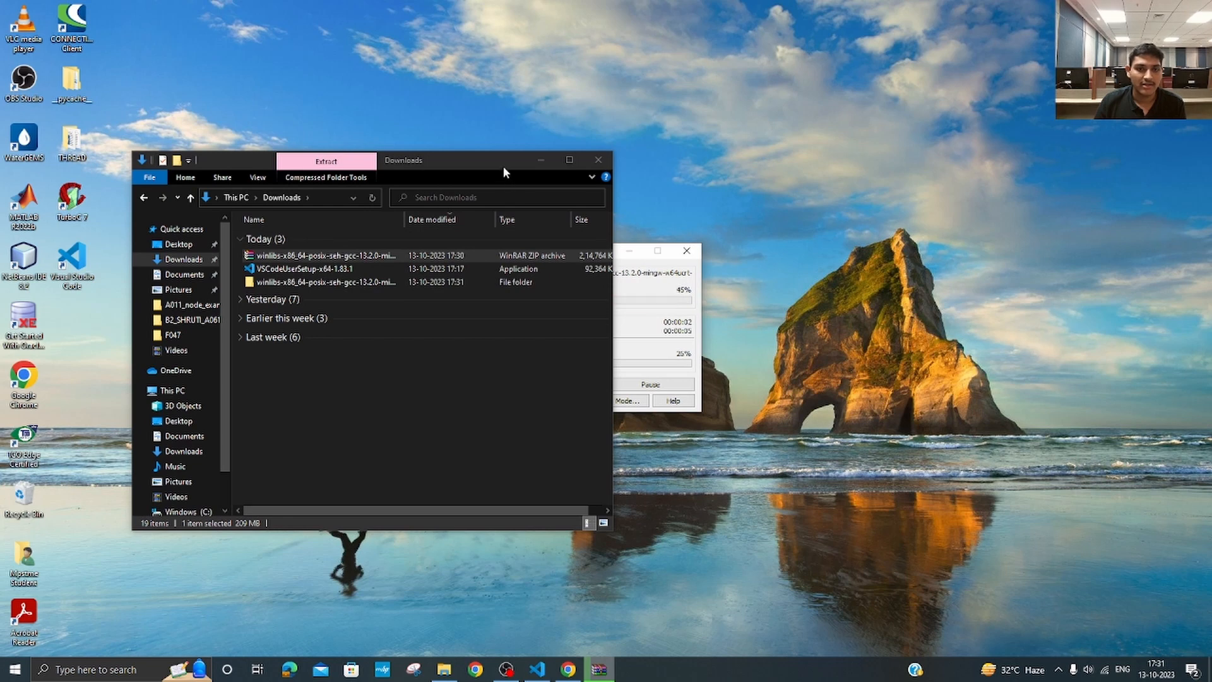
drag(502, 165, 551, 191)
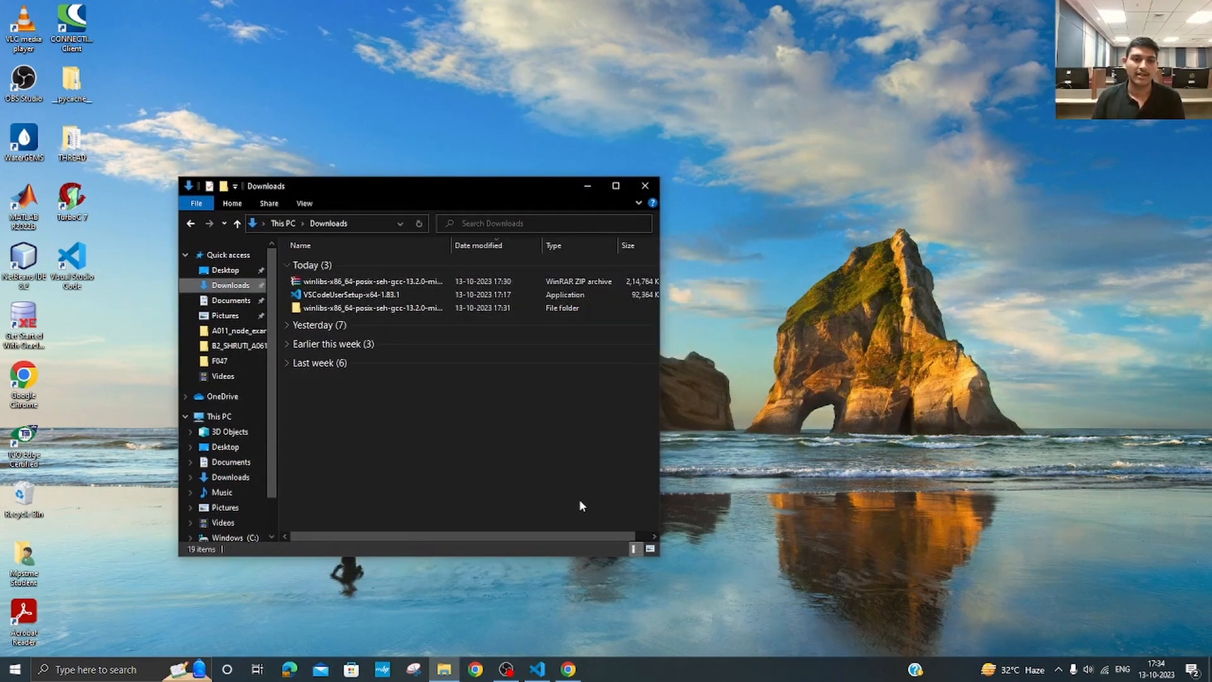
Step: Move the mingw64 folder from the extracted winlibs folder to the root of the Windows (C:) drive
double_click(335, 308)
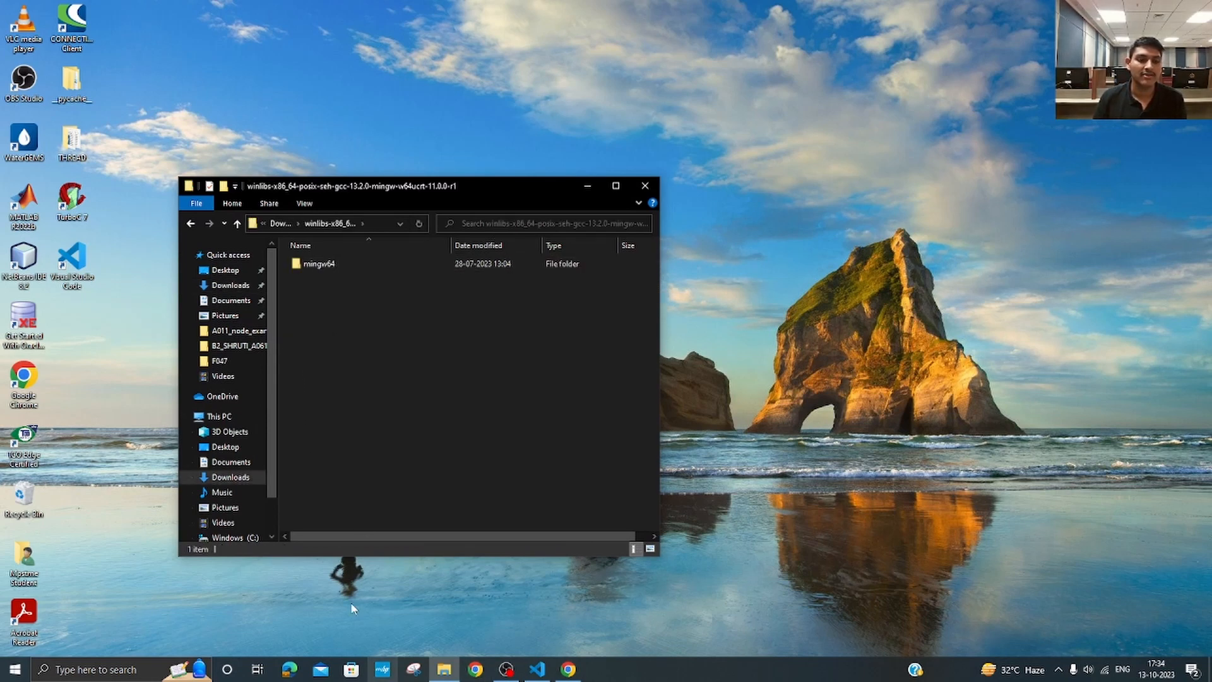
right_click(318, 273)
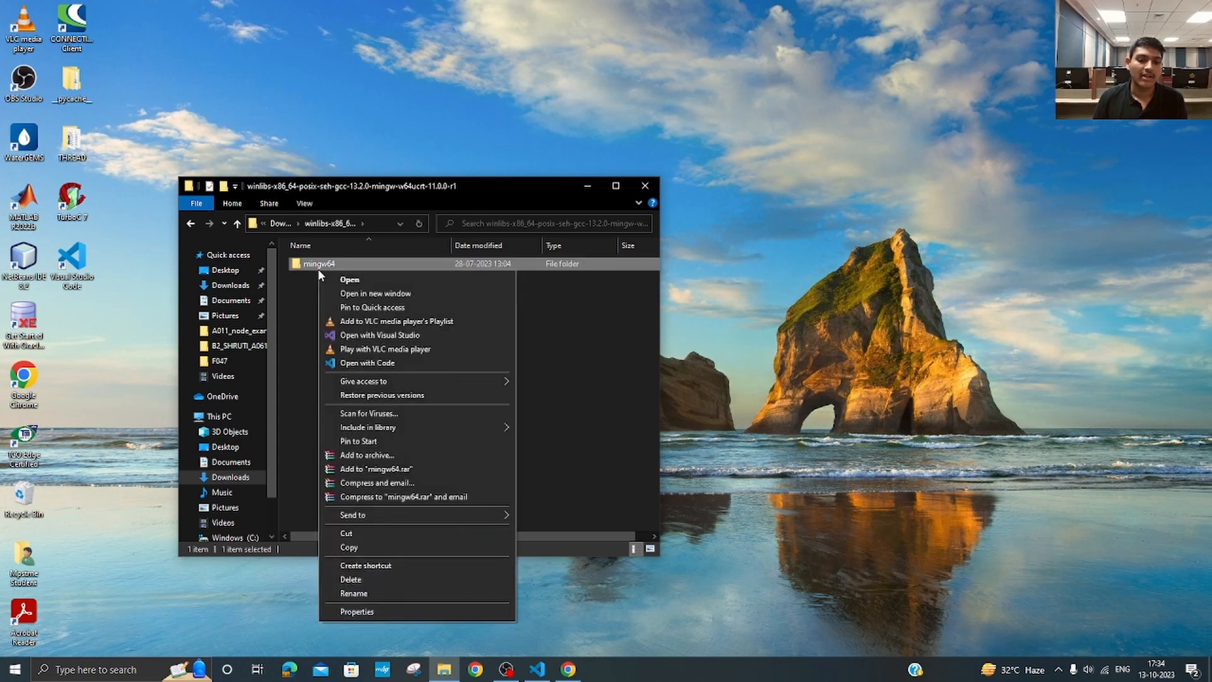
click(359, 534)
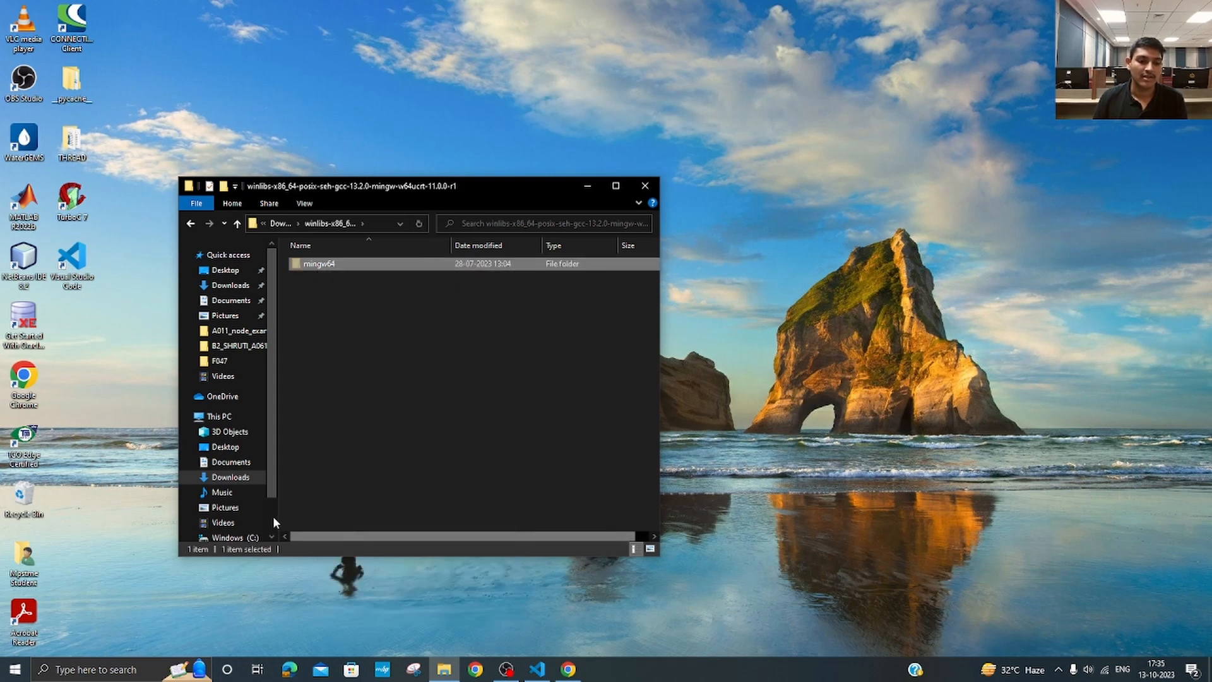
scroll(215, 498, down, 1)
click(224, 482)
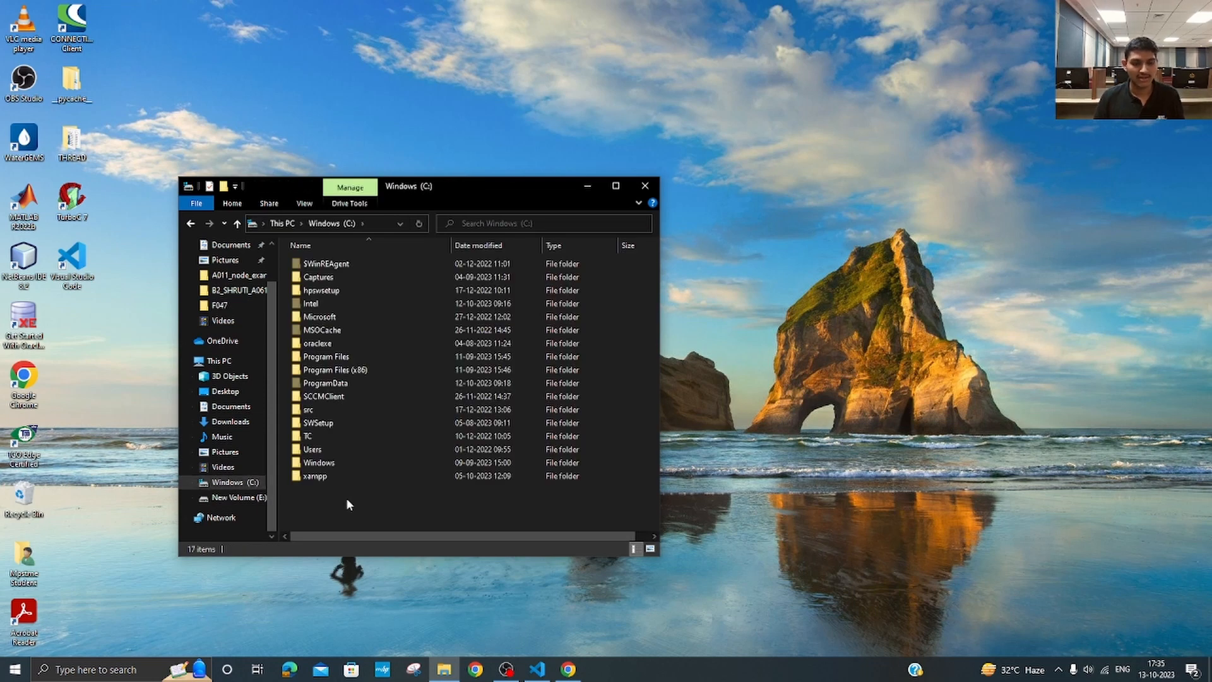
key(ctrl+v)
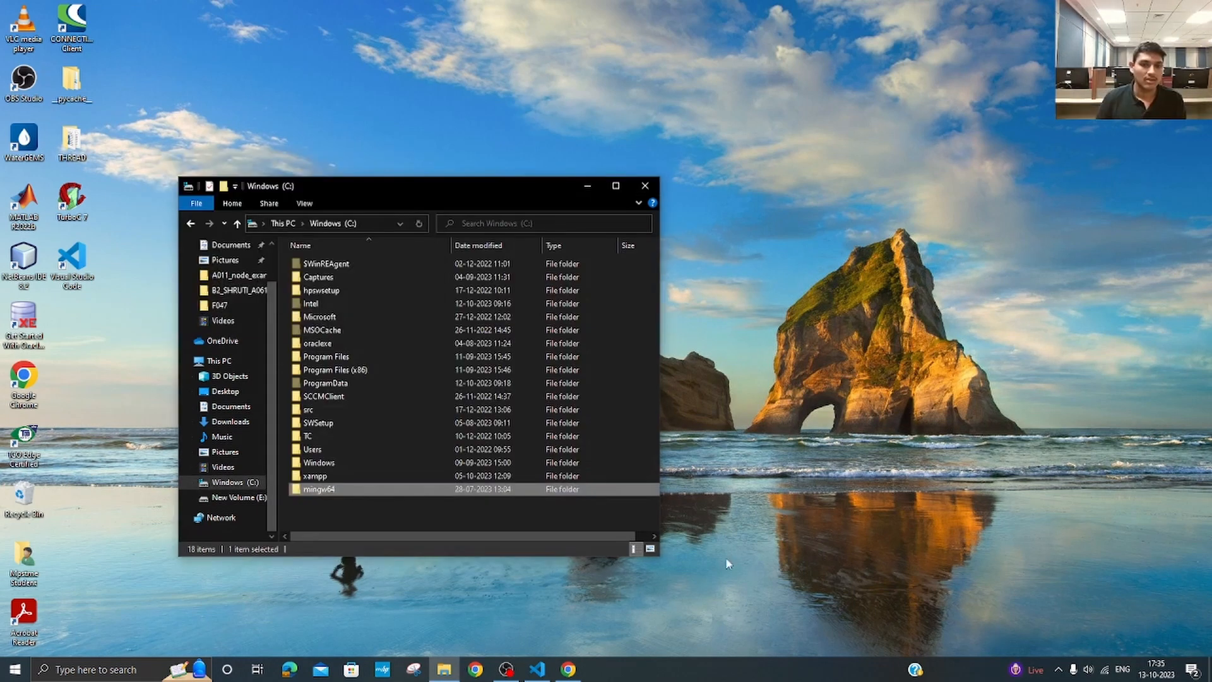
Step: Maximize the File Explorer window and open the bin folder inside mingw64 on the C: drive
click(624, 191)
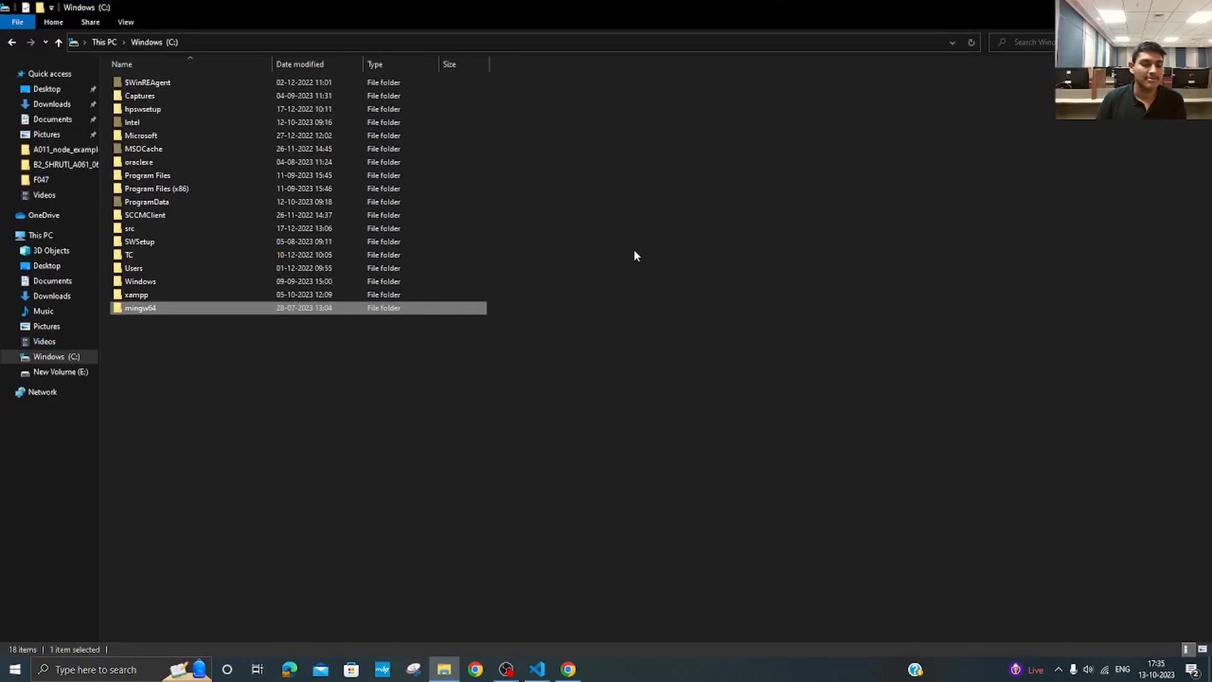
double_click(140, 308)
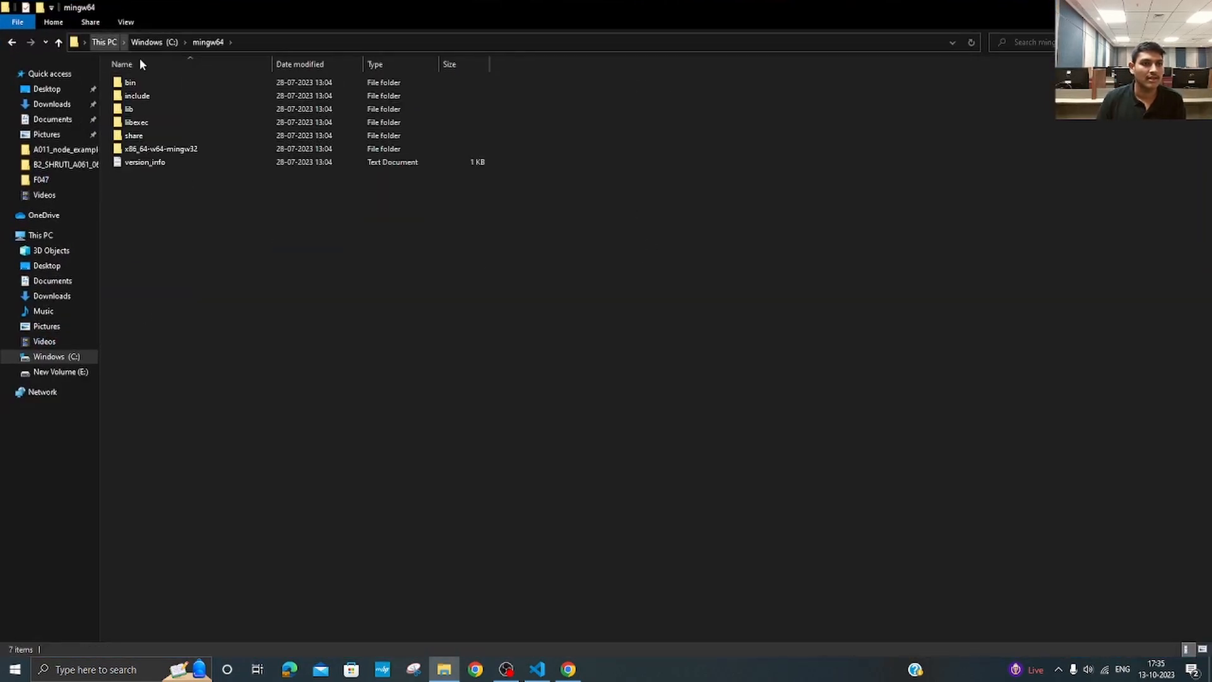
double_click(154, 85)
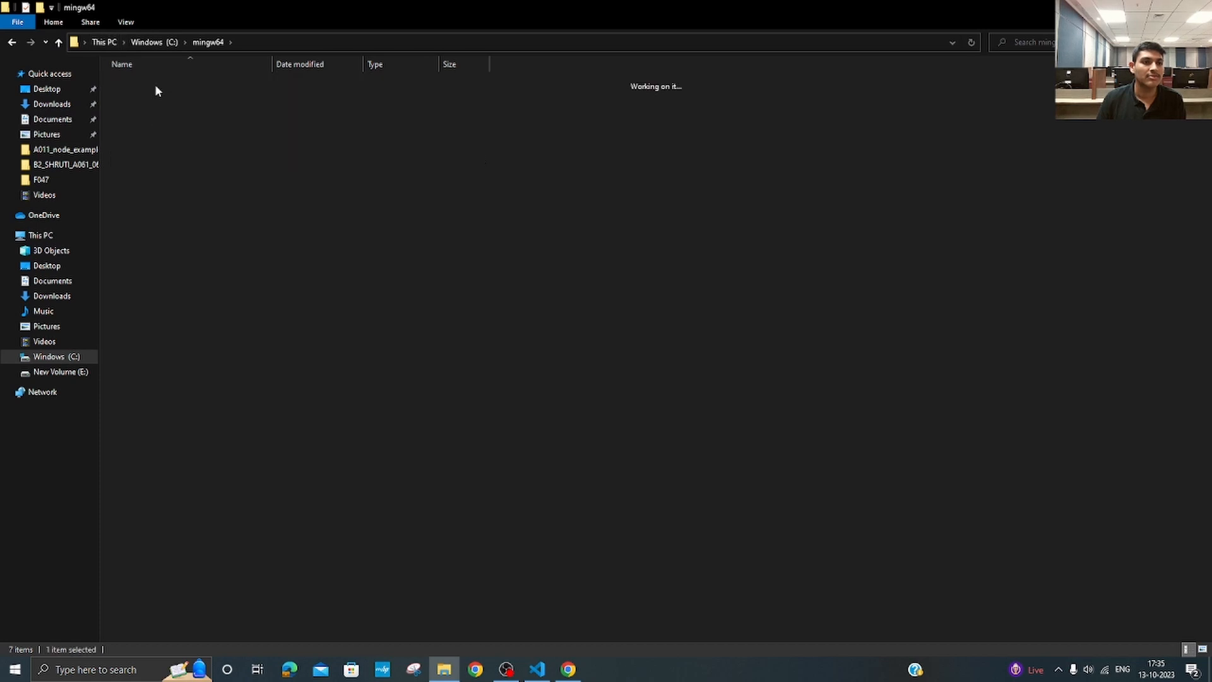
Step: Copy the bin folder's path, C:\mingw64\bin, and open the environment variables settings for the user account
click(278, 42)
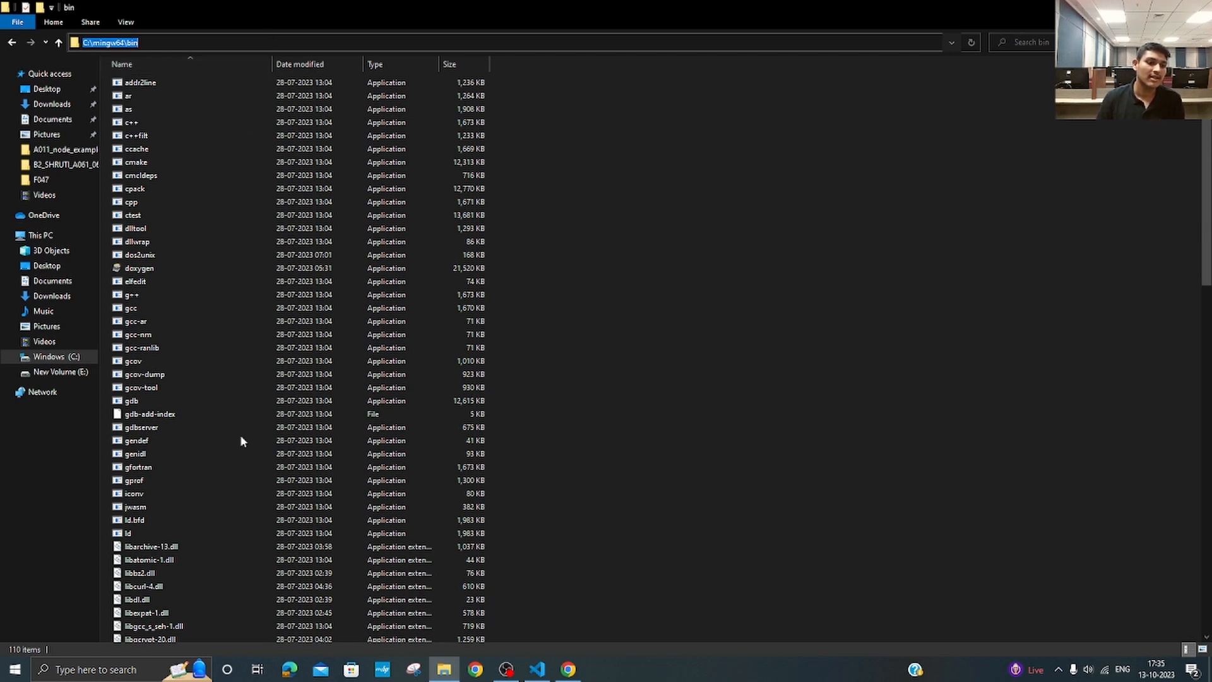
click(103, 671)
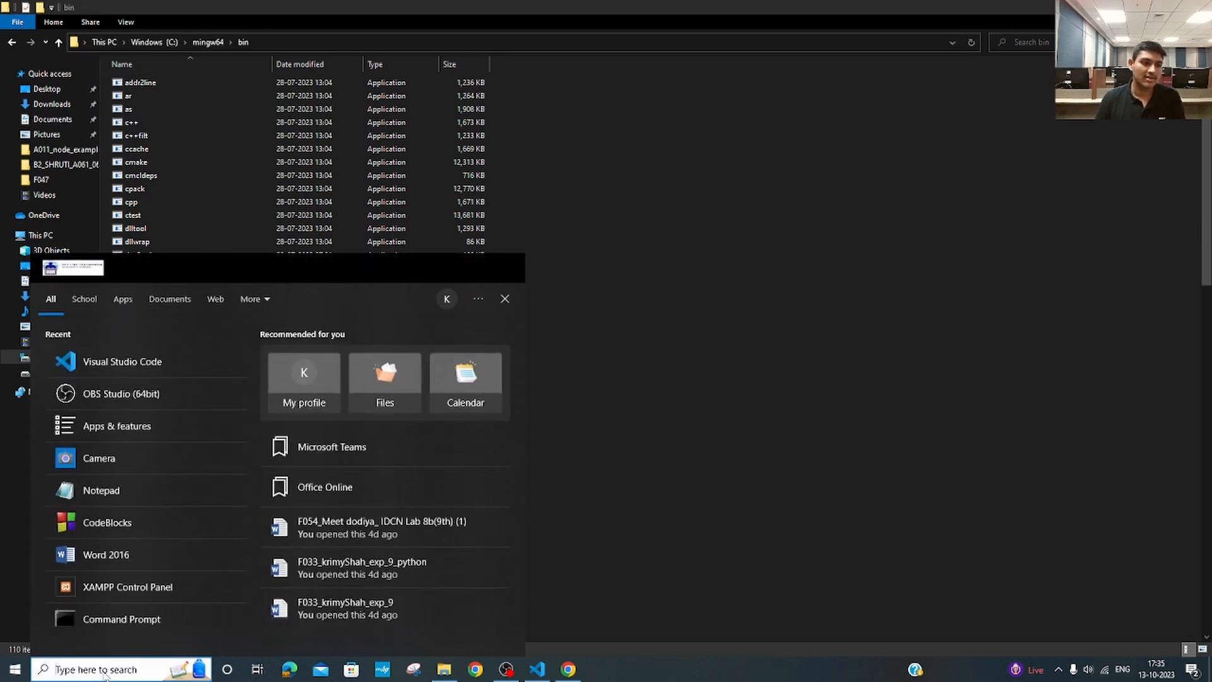
text(envi)
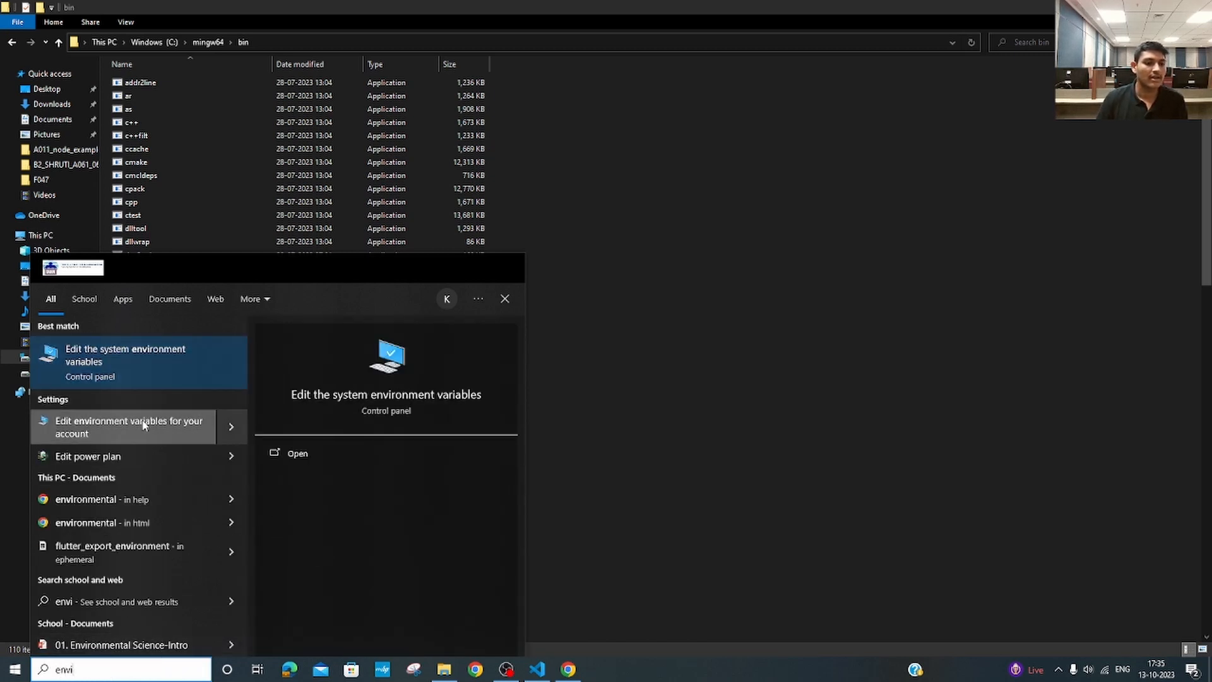
click(142, 421)
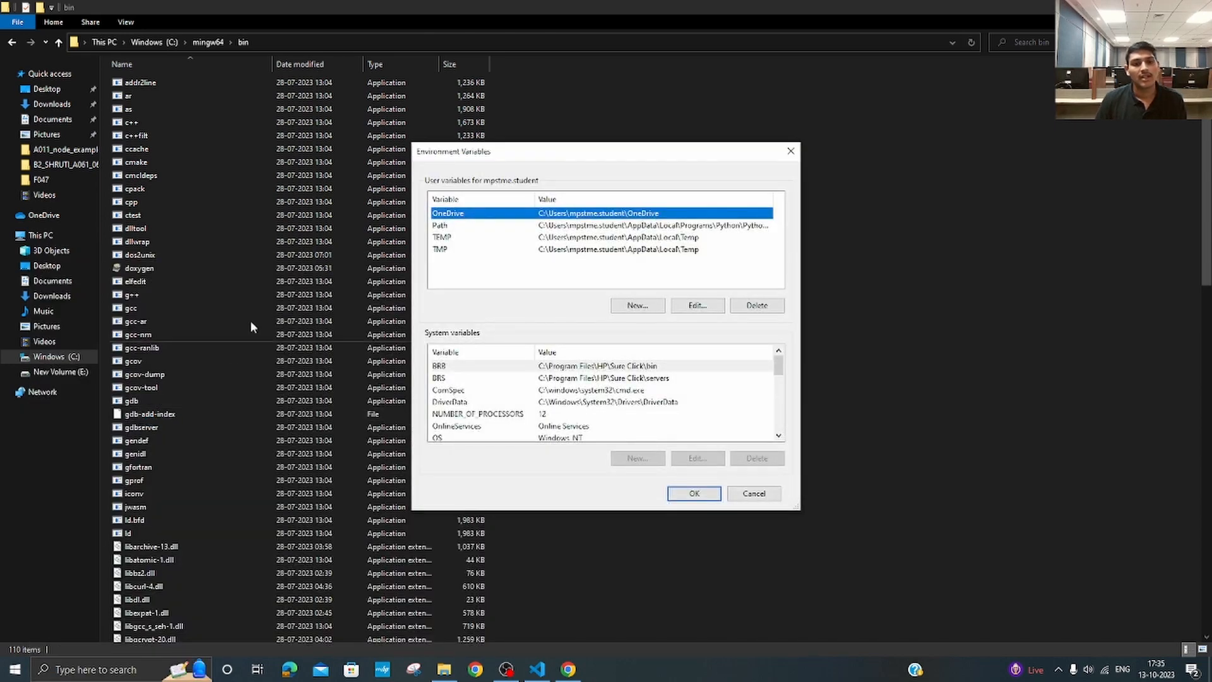
Step: Add C:\mingw64\bin as a new entry in the user Path variable and save the environment variables
double_click(442, 228)
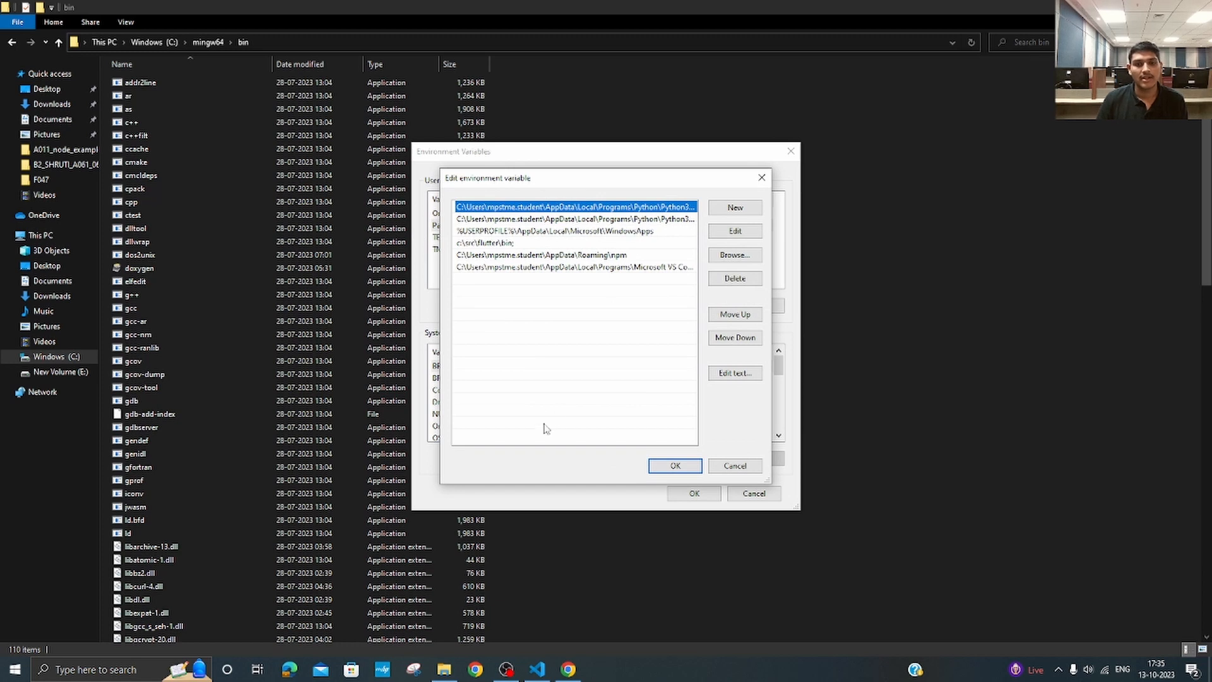
click(735, 208)
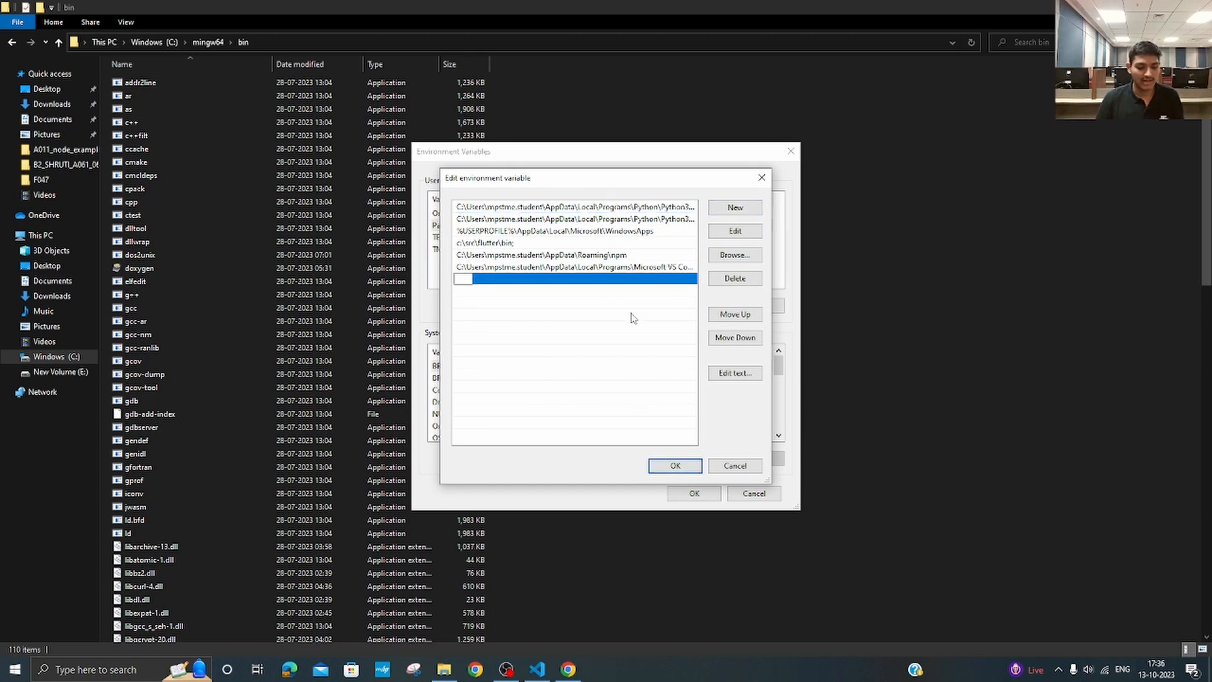
key(ctrl+v)
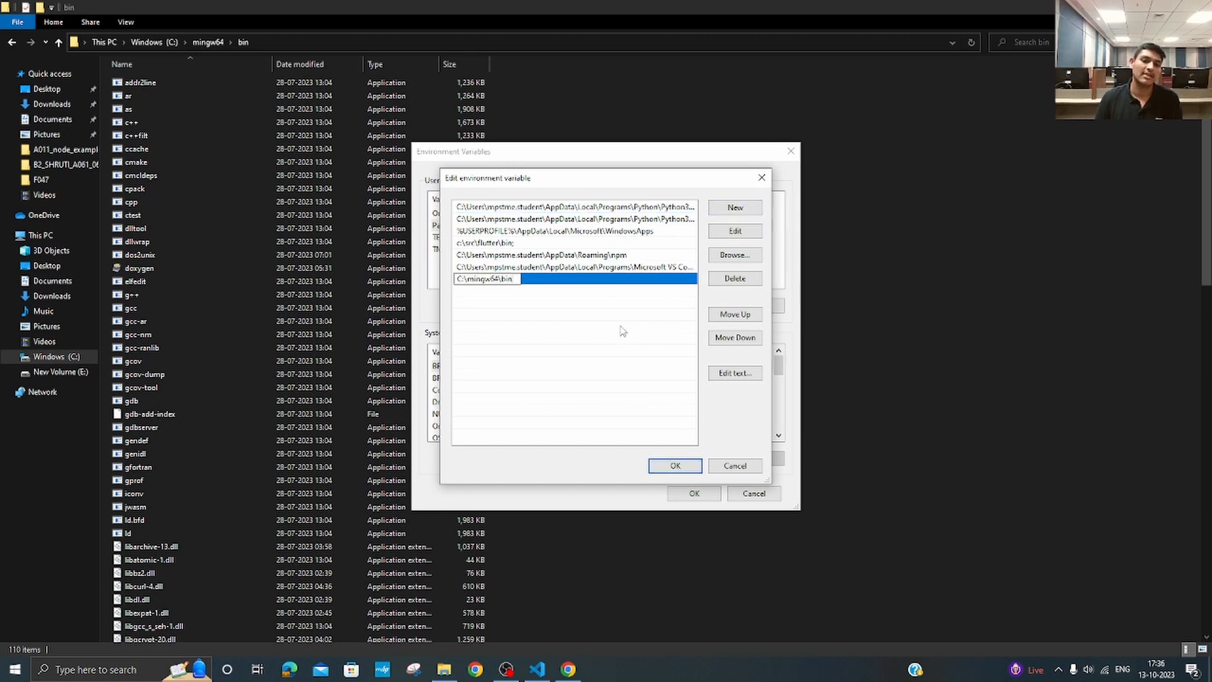
click(676, 466)
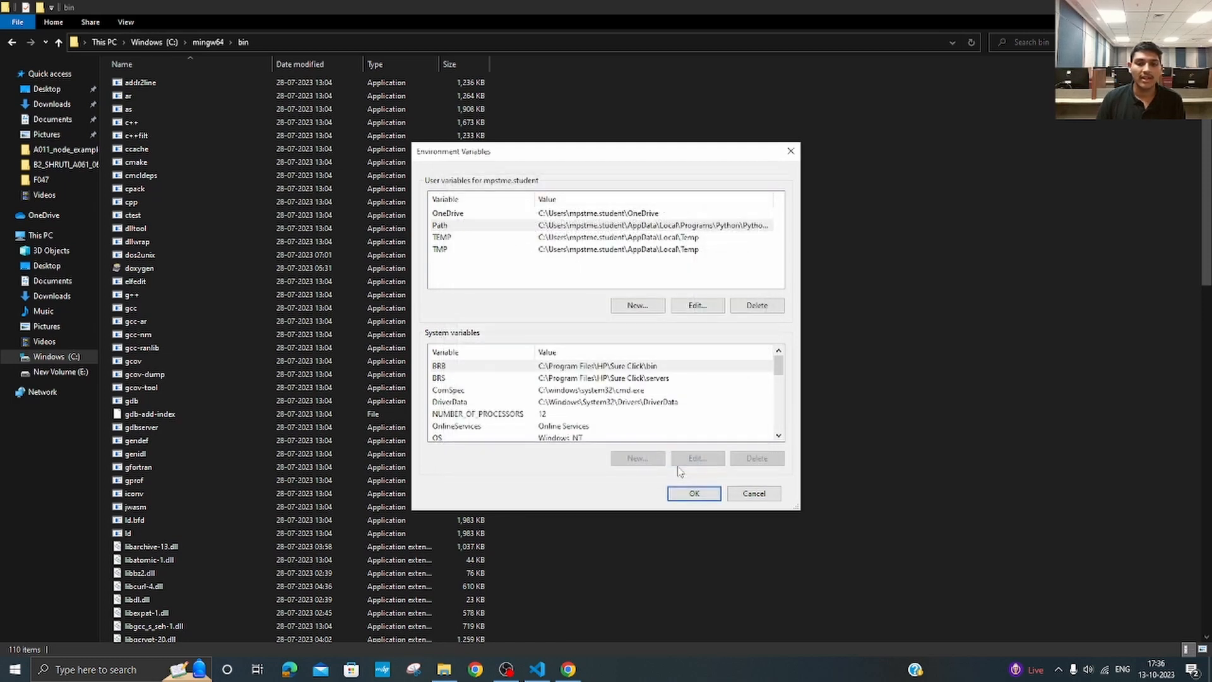
click(689, 494)
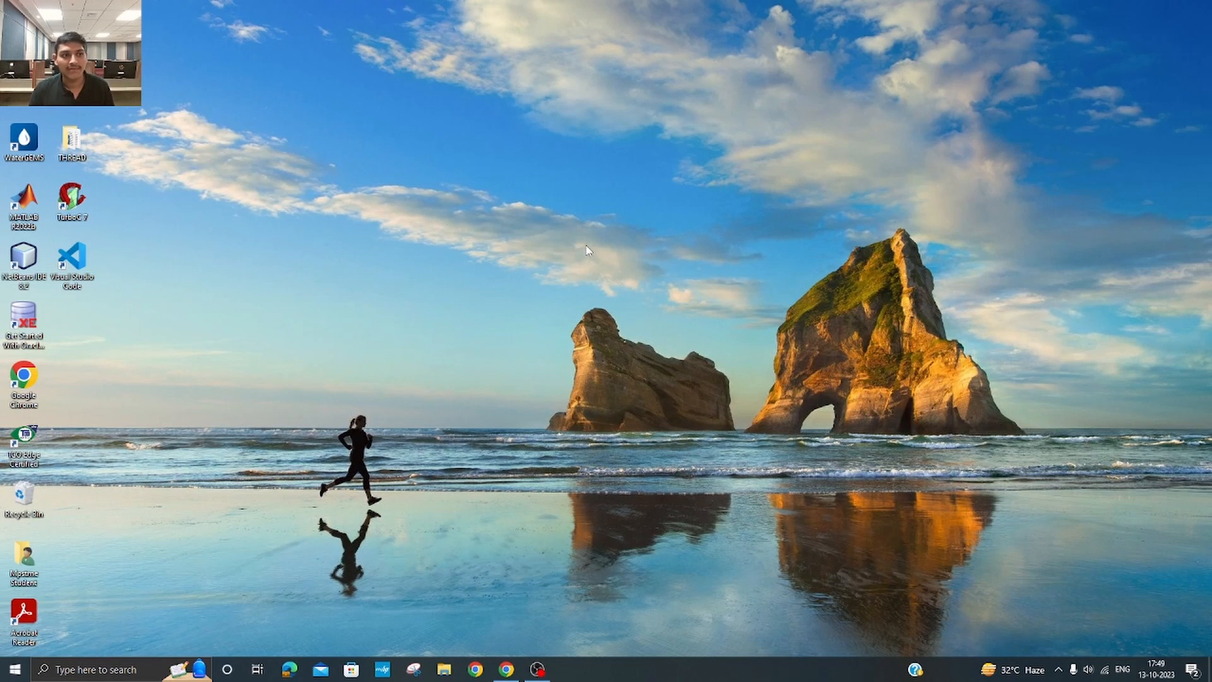
Step: Create a new folder named test on the Windows desktop
right_click(263, 361)
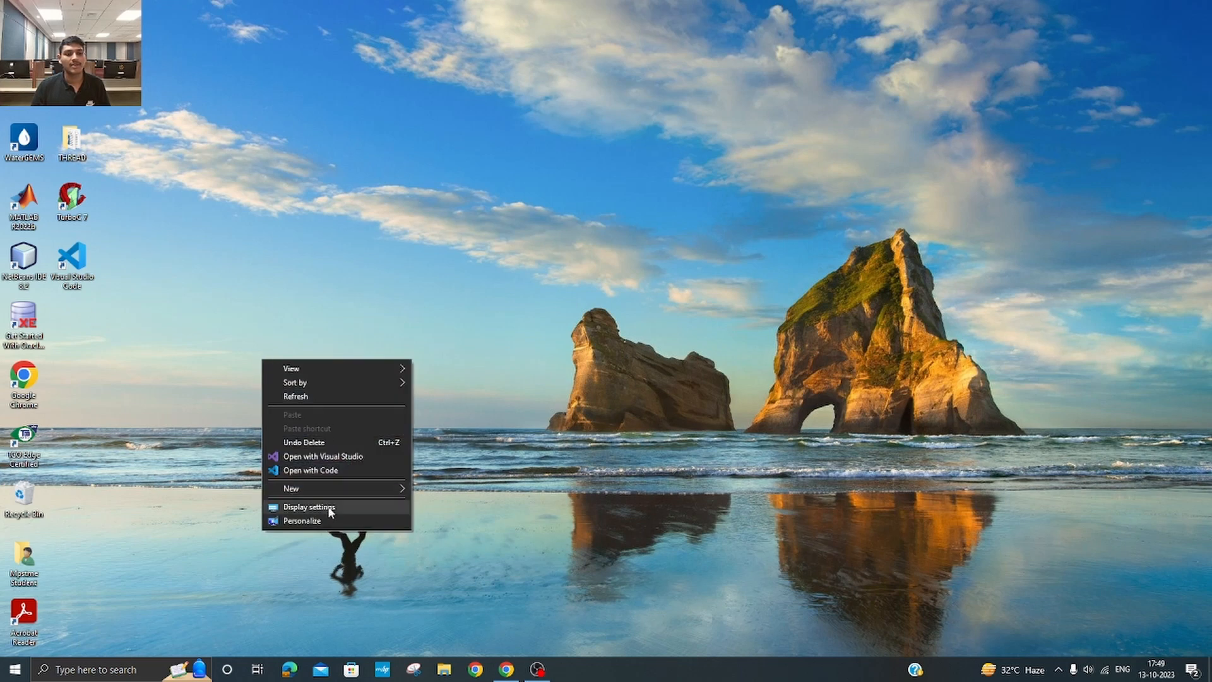
mouse_move(312, 486)
click(441, 489)
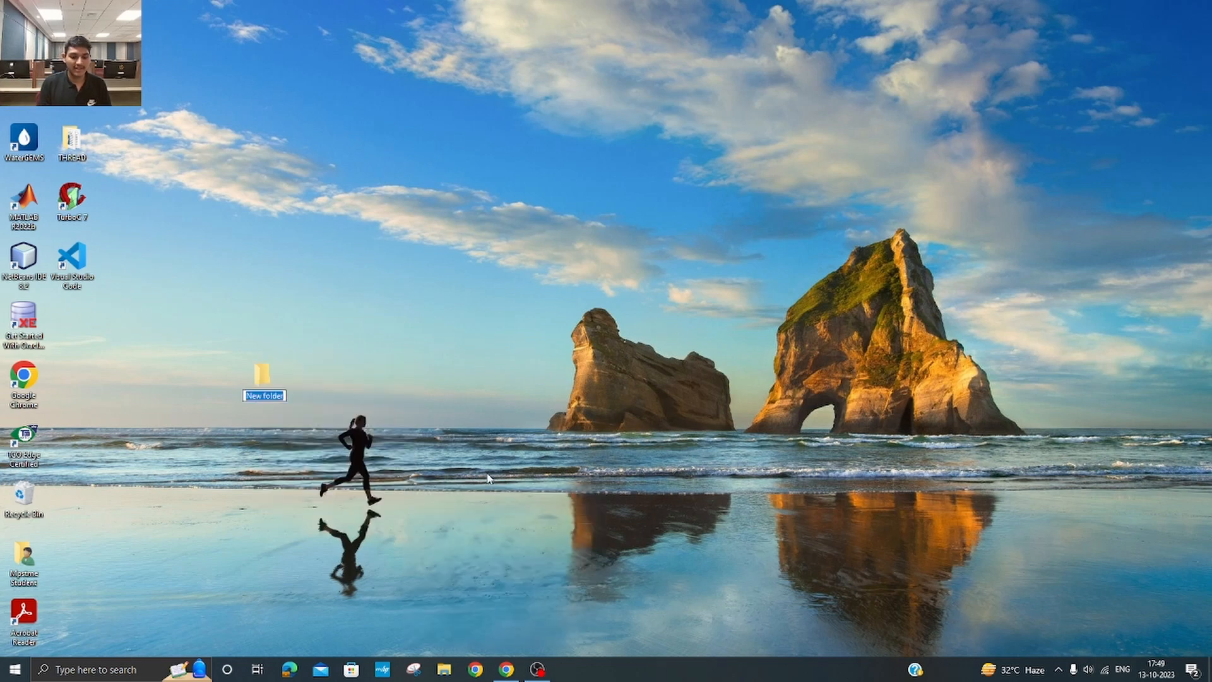
text(test)
key(Return)
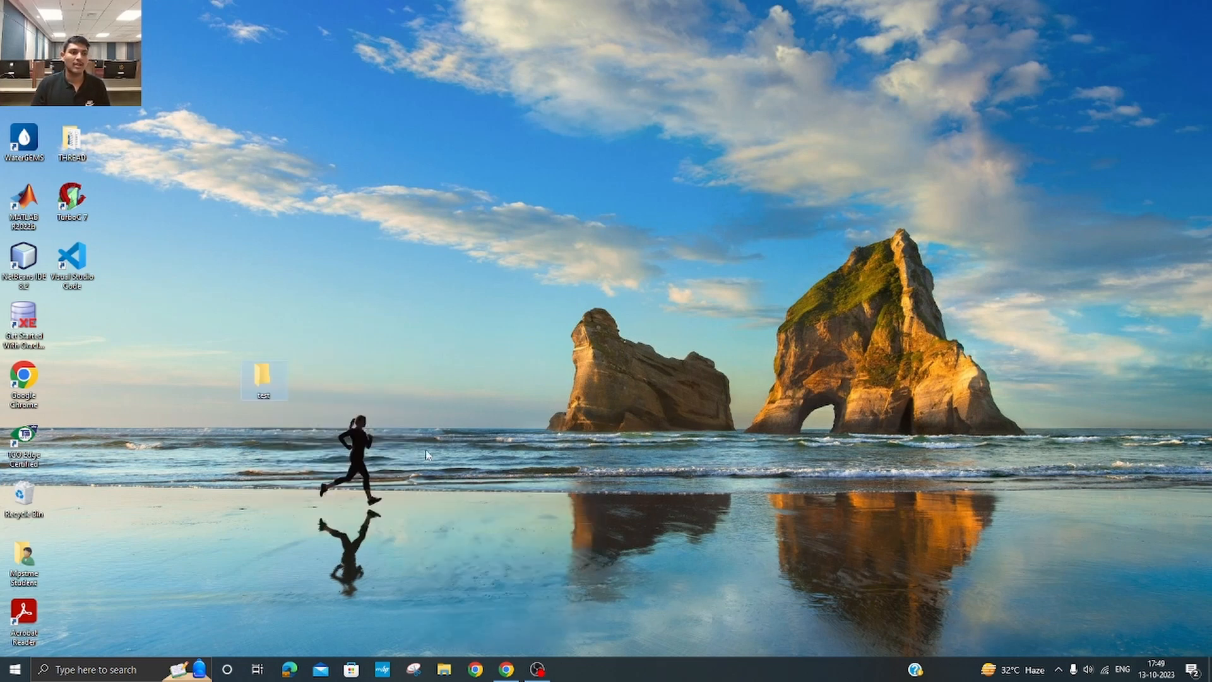
Step: Launch Visual Studio Code and open the test folder from the desktop as the working folder
double_click(71, 258)
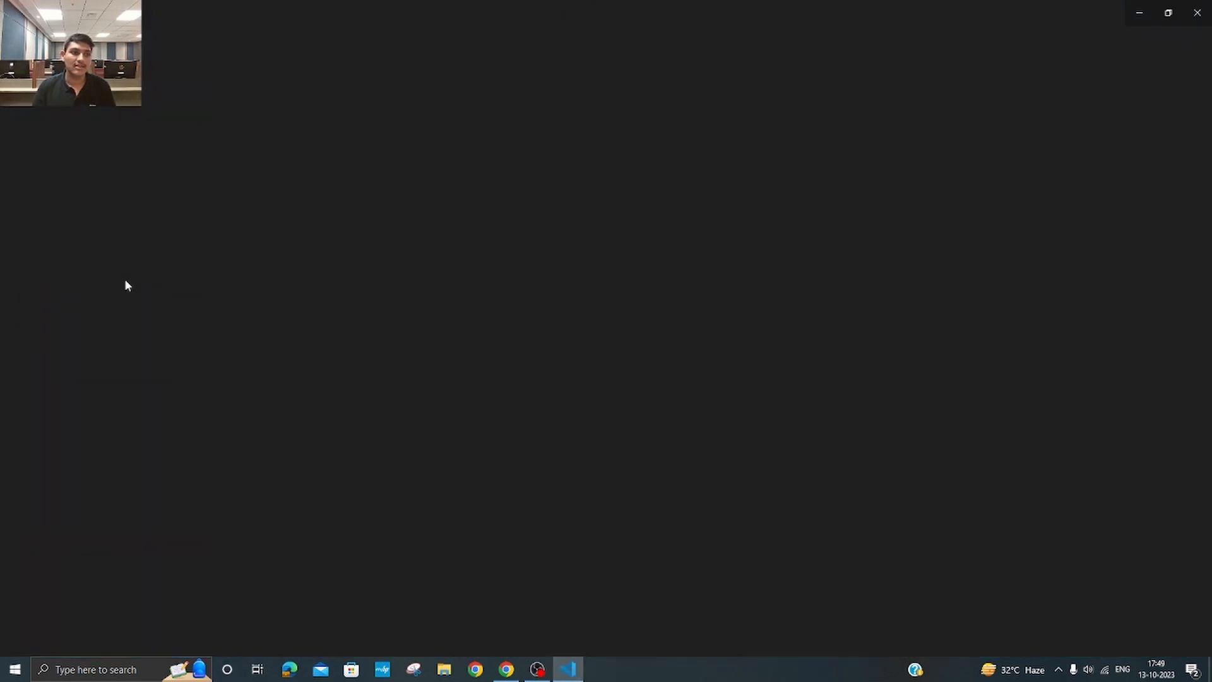
click(37, 13)
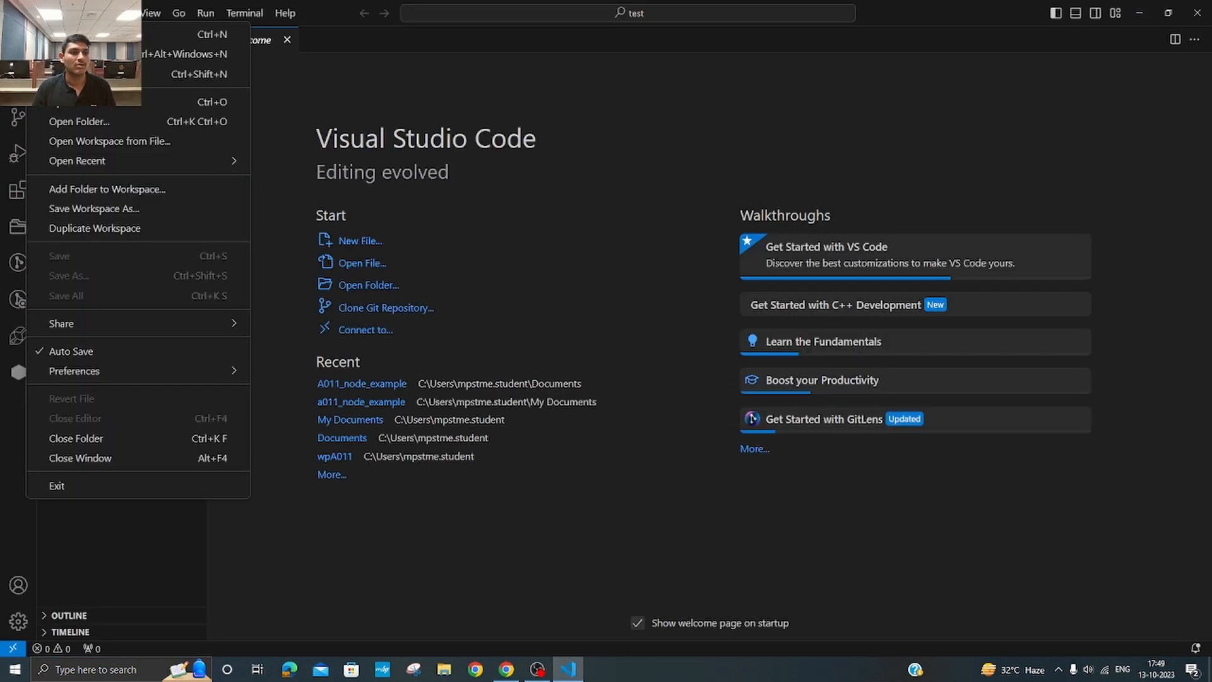
click(111, 118)
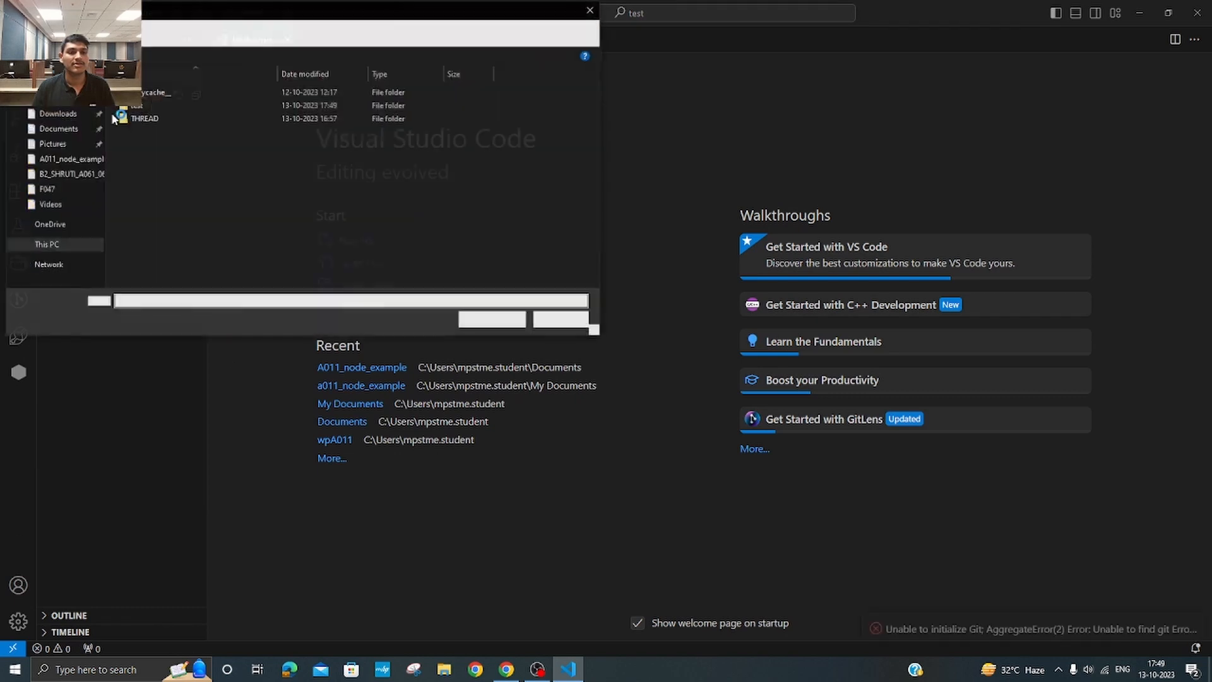
double_click(142, 105)
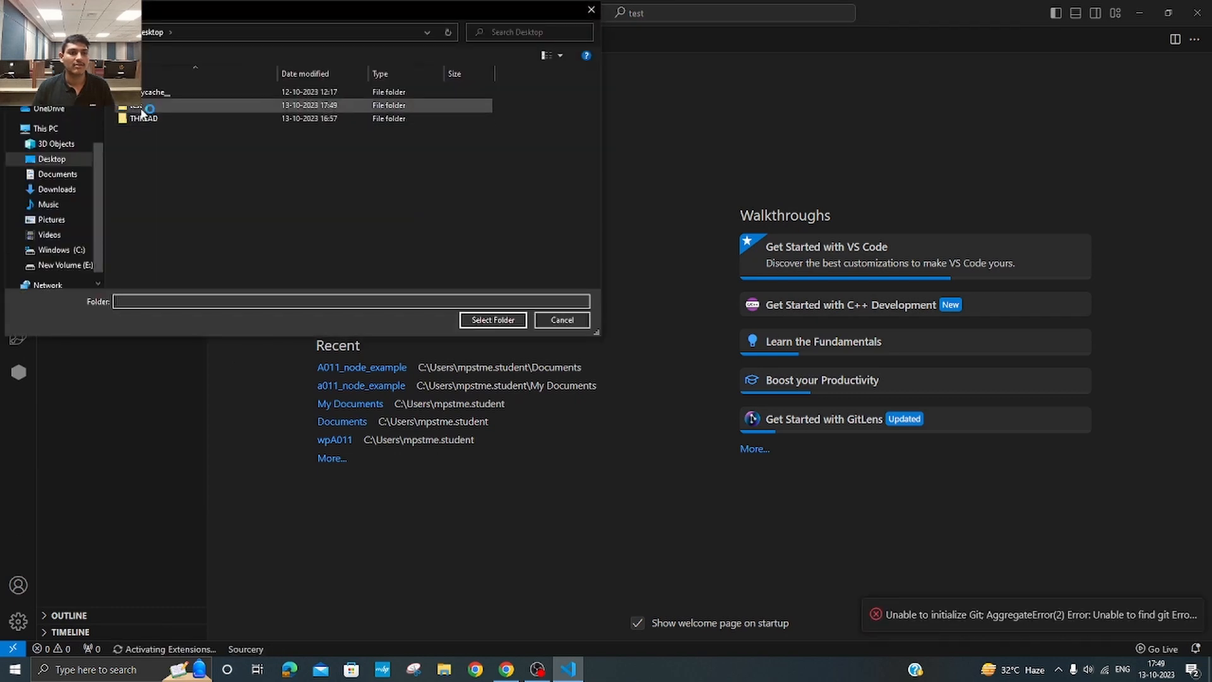
click(490, 319)
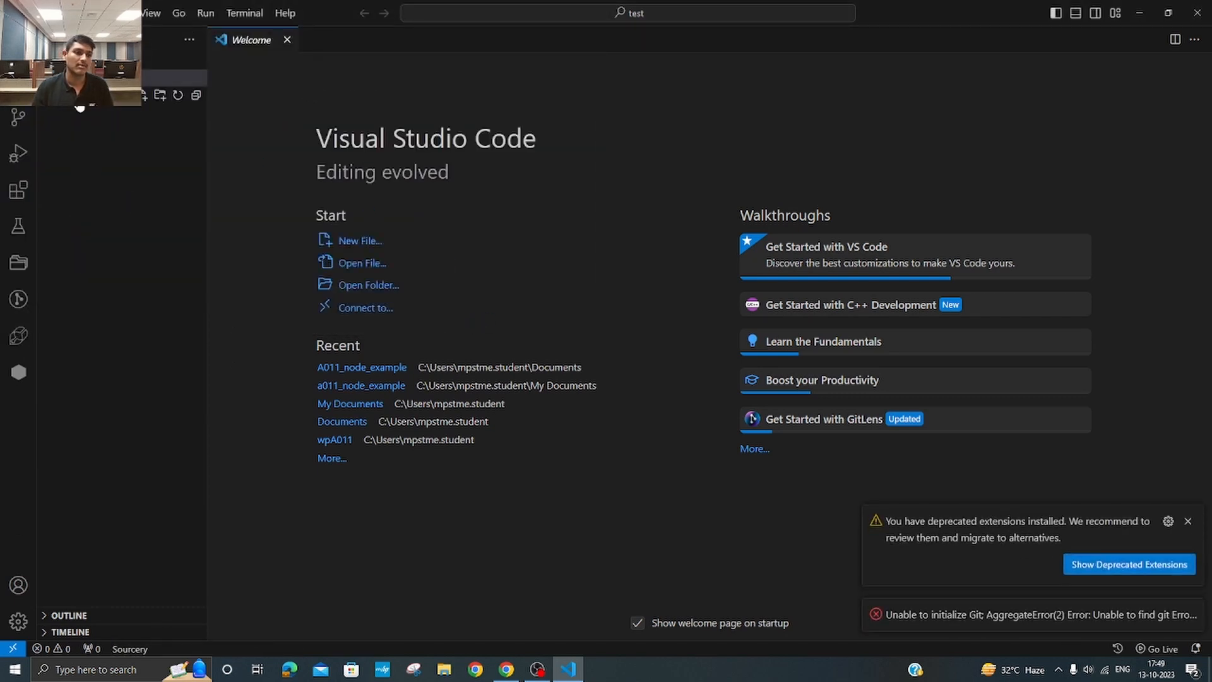
Step: Create a new file named test.cpp in the test folder
click(145, 97)
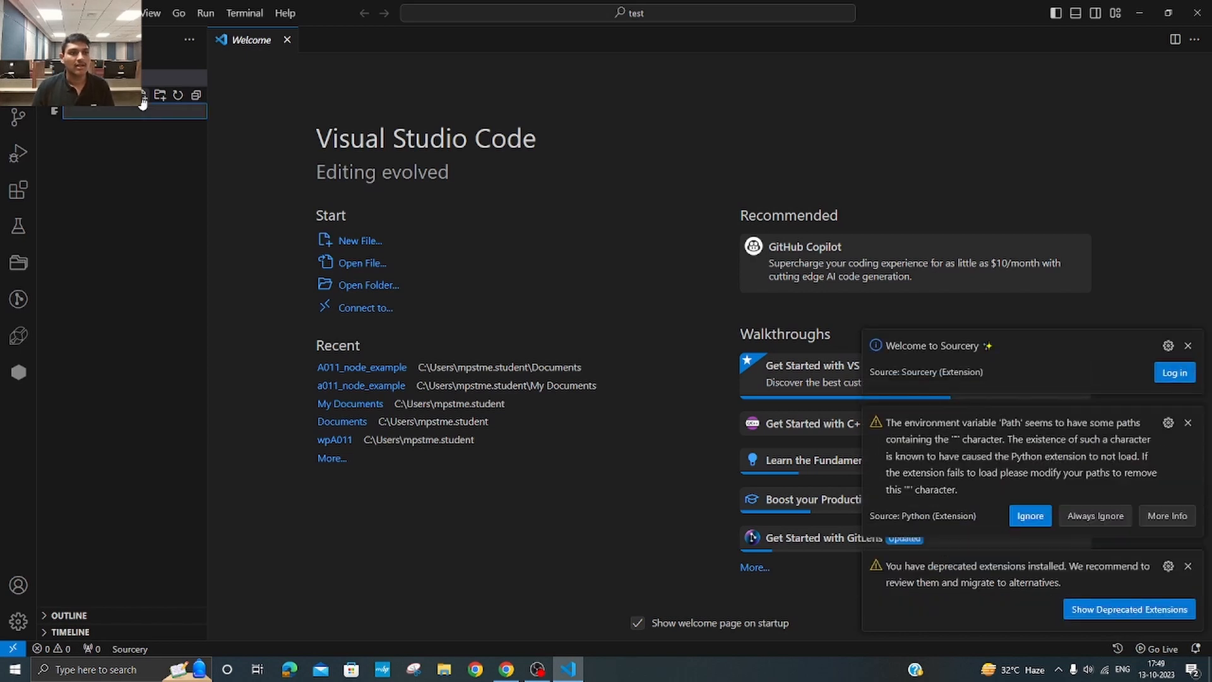
text(te)
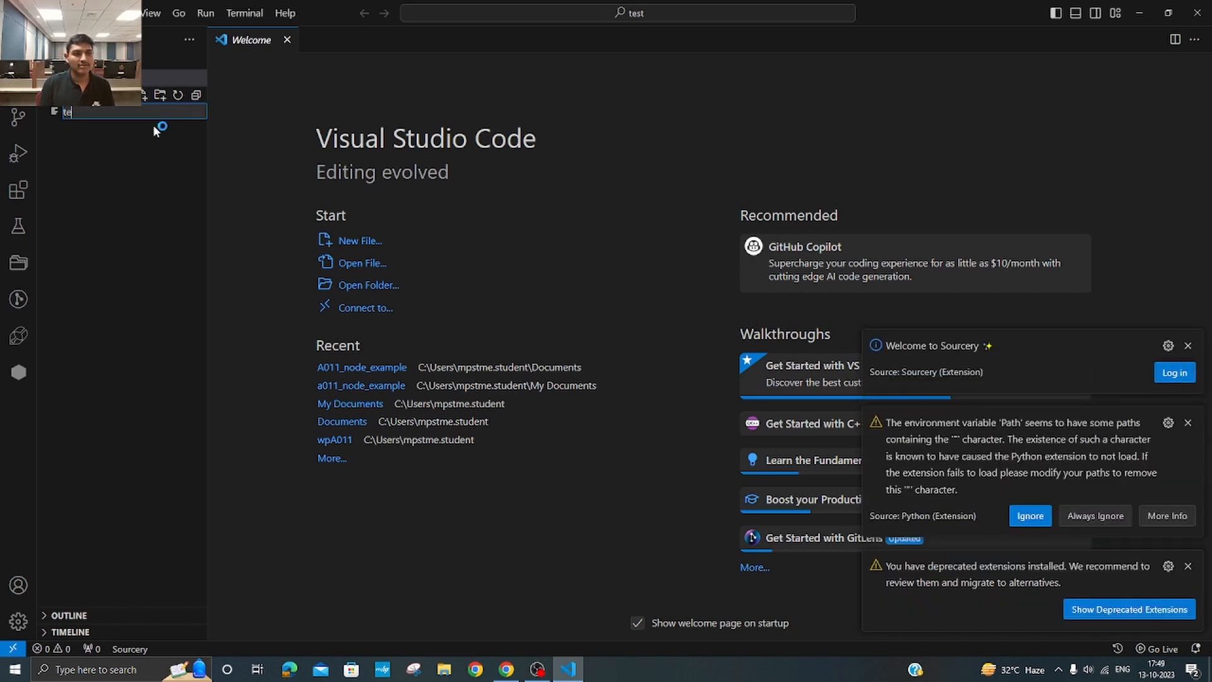
text(st.cpp)
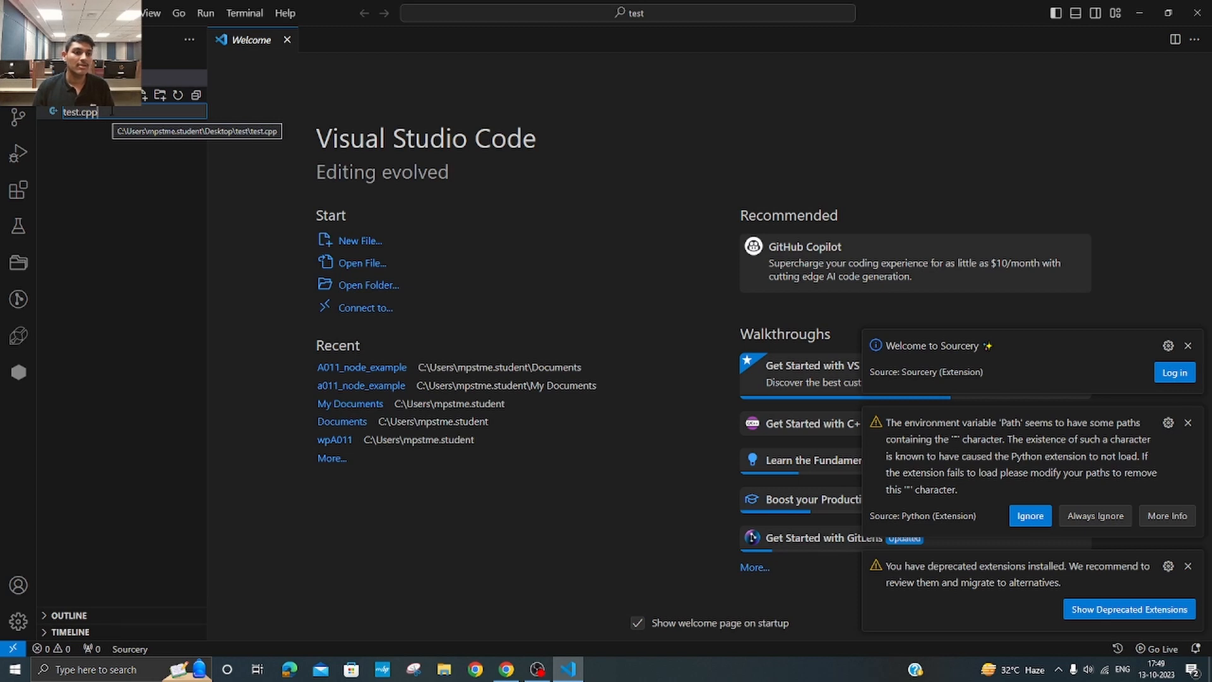
key(Return)
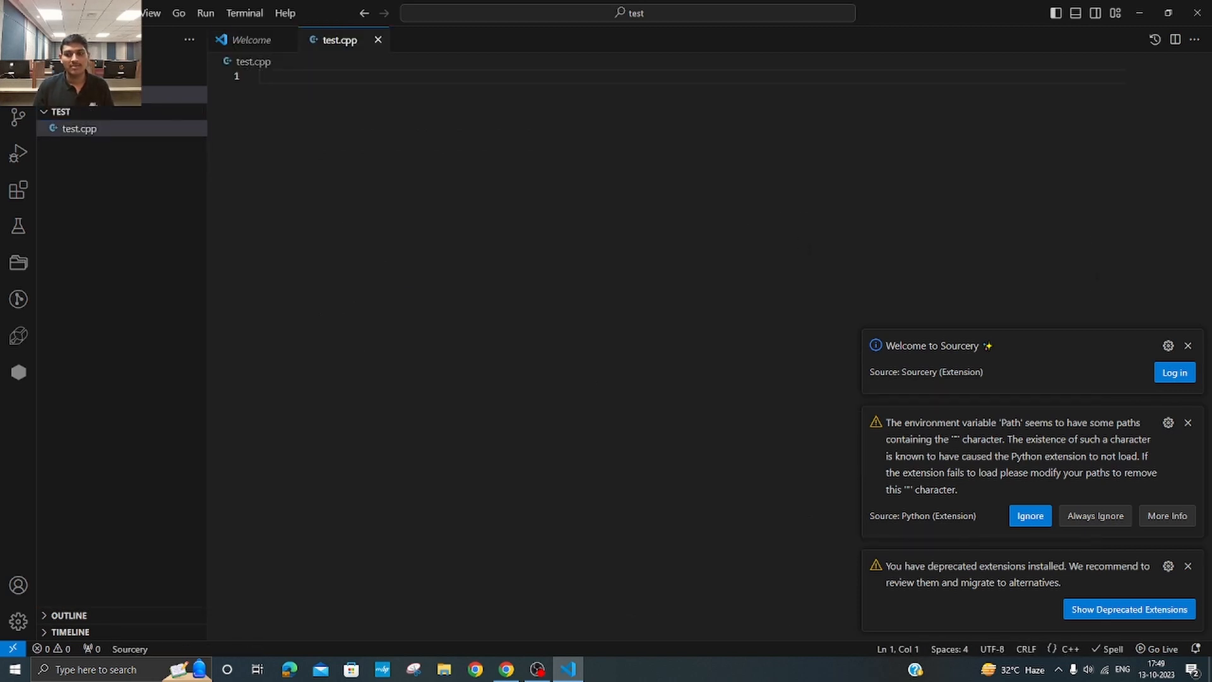
Step: Dismiss the Sourcery, Python Path and deprecated extensions notifications
click(1189, 345)
click(1186, 377)
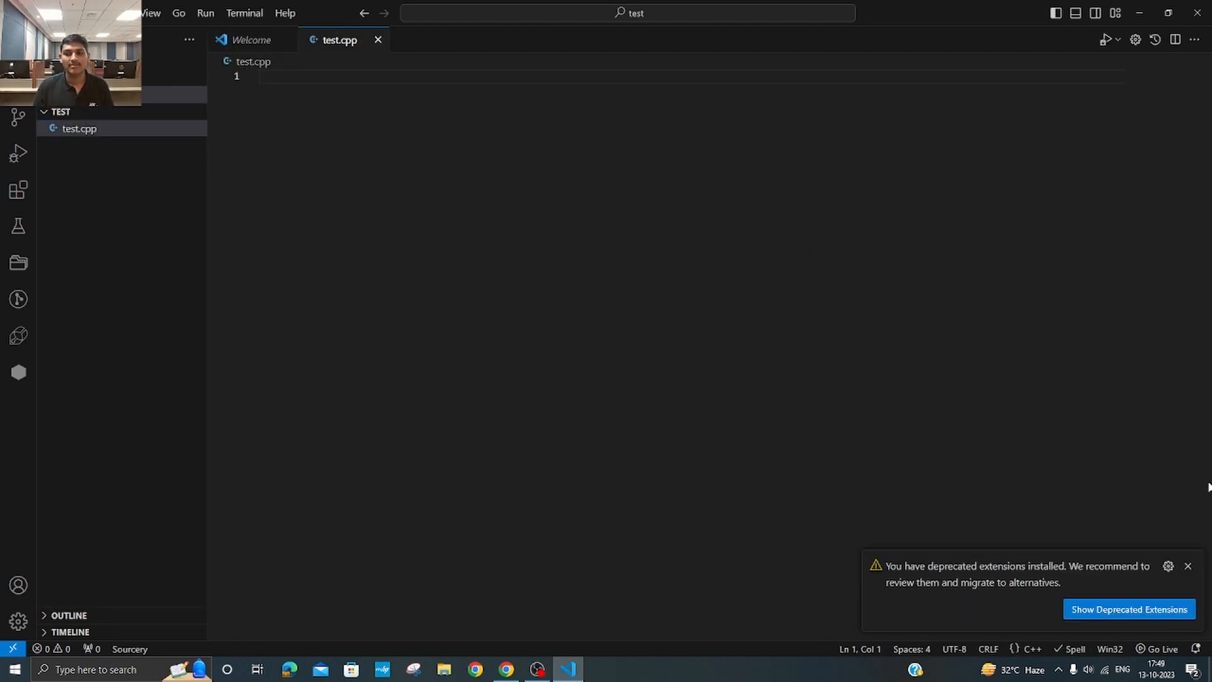
click(1189, 566)
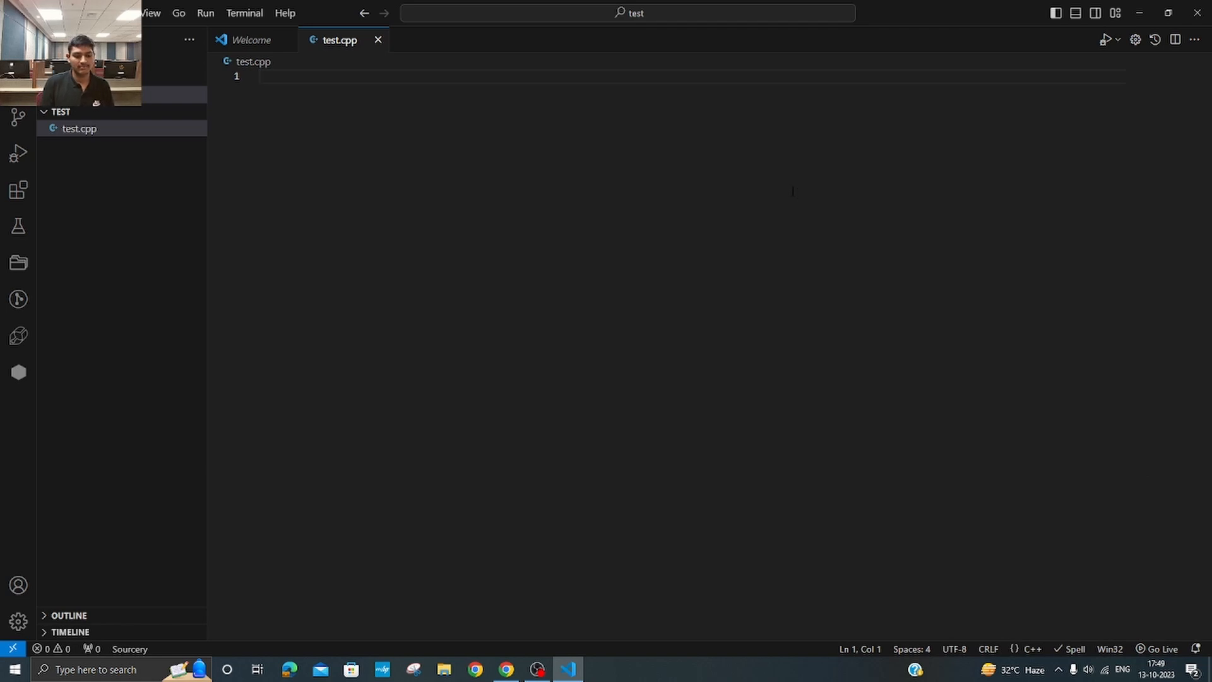
Step: Start test.cpp with the lines #include <iostream> and using namespace std;, followed by a blank line
text(#incl)
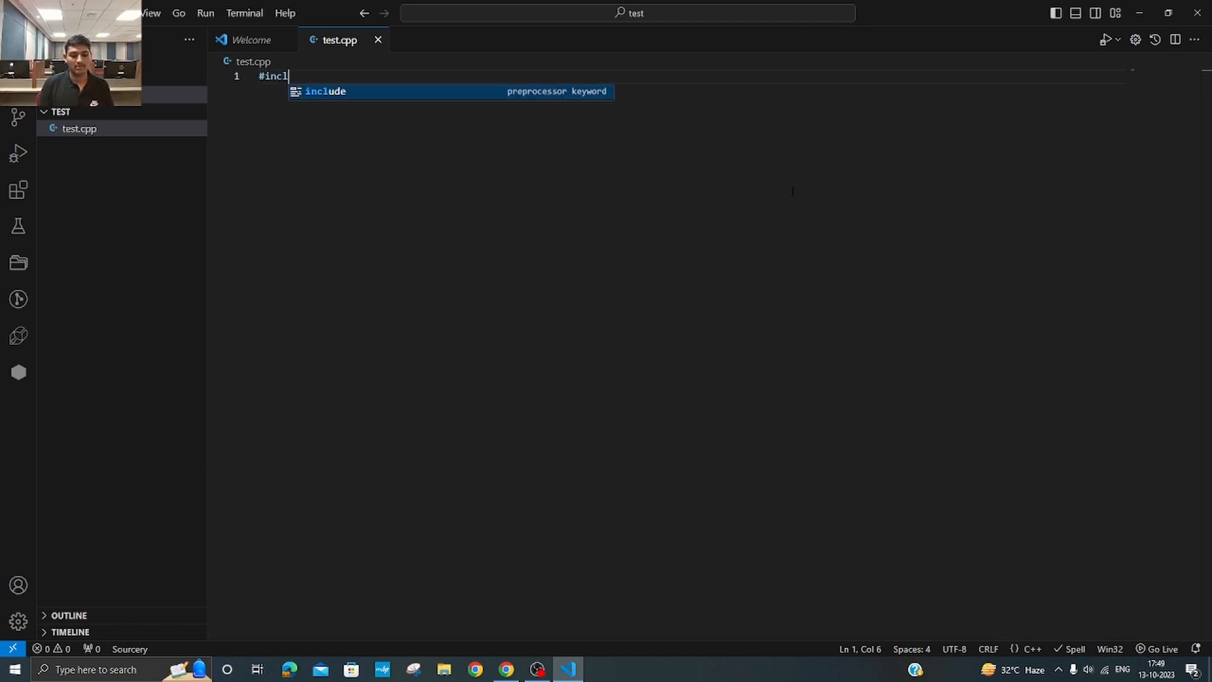
text(ude <)
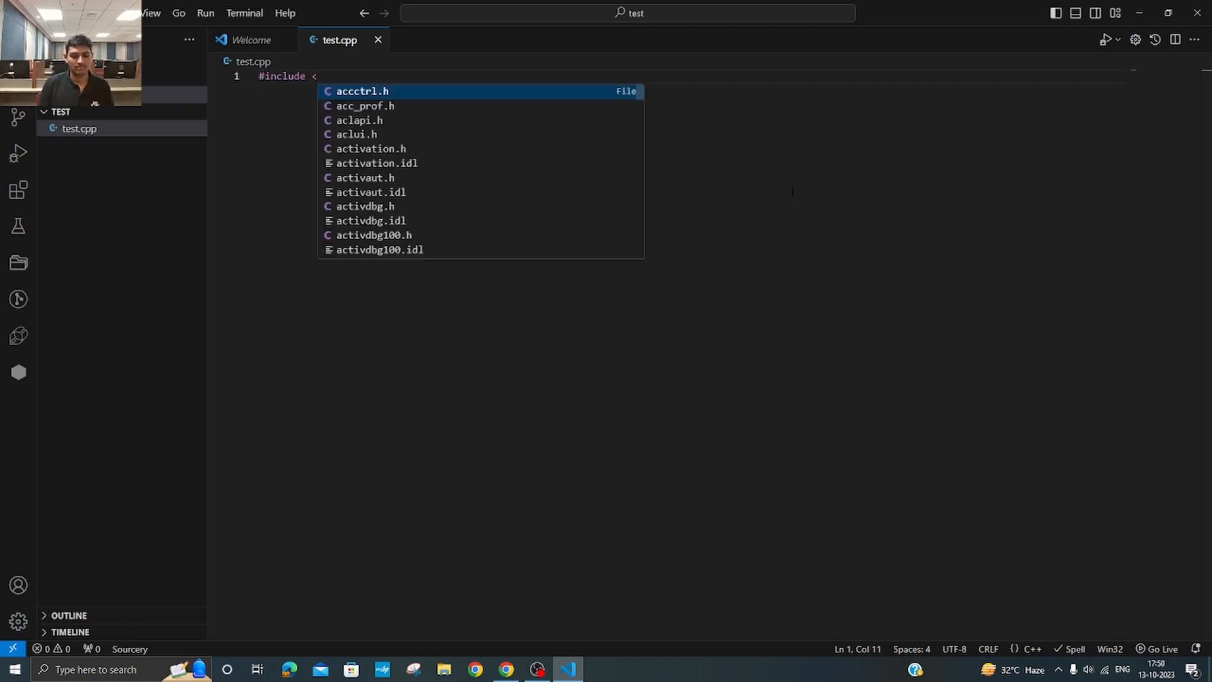
text(iostr)
key(Return)
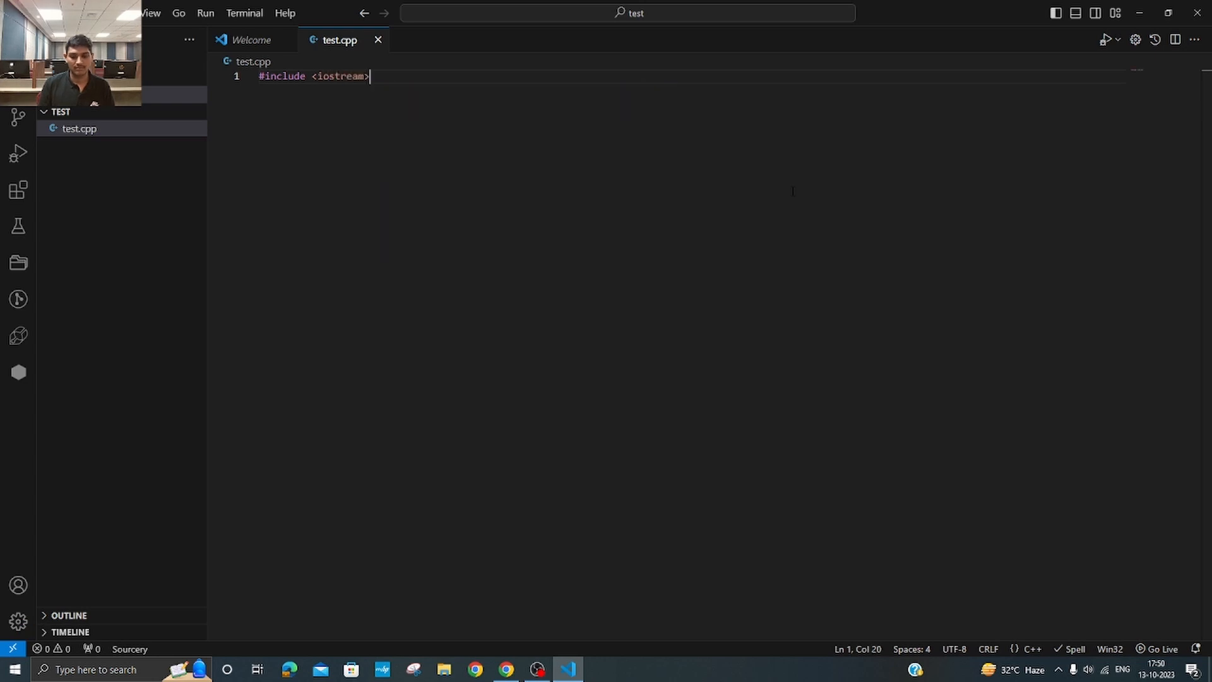
key(Return)
text(using namespace)
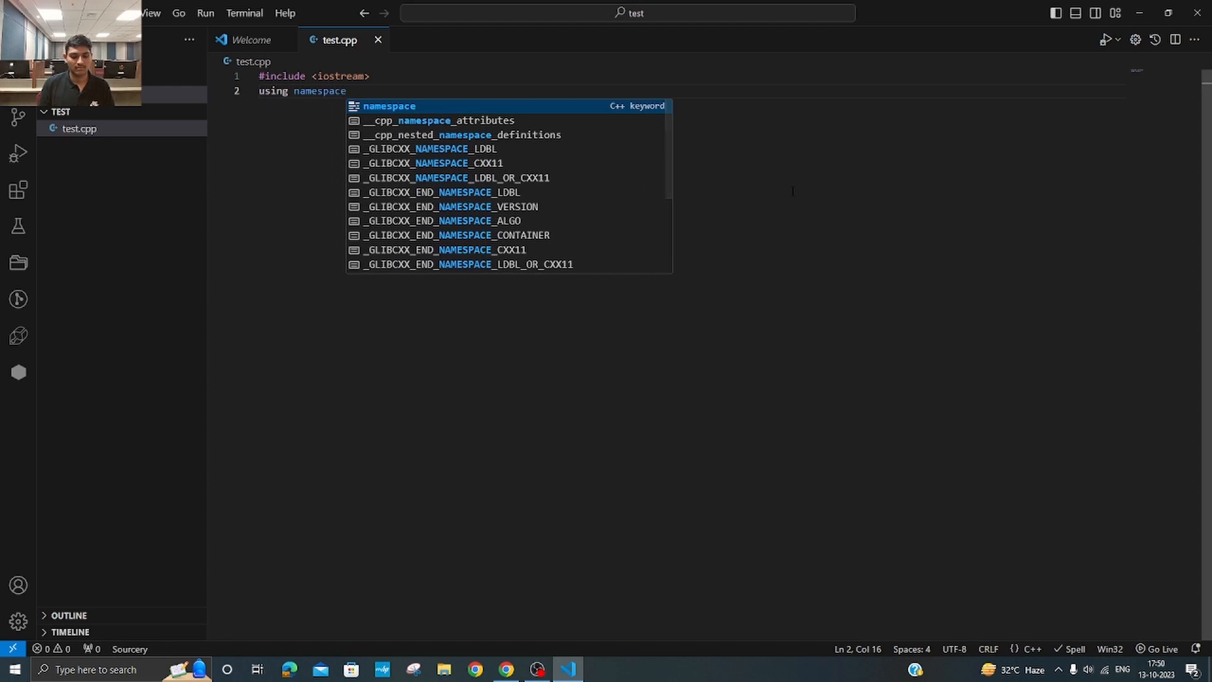
text( std;)
key(Return)
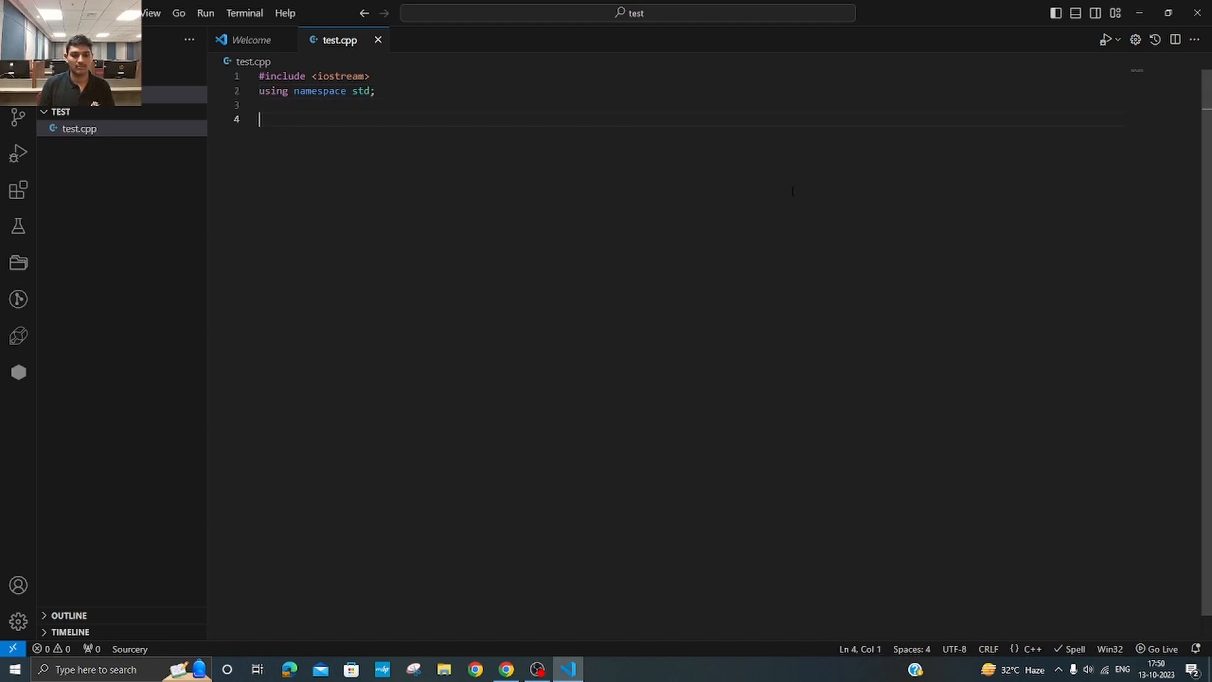
Step: Write an int main() function that outputs "Hello World!" with cout and ends with return 0;
text(int main(){)
key(Return)
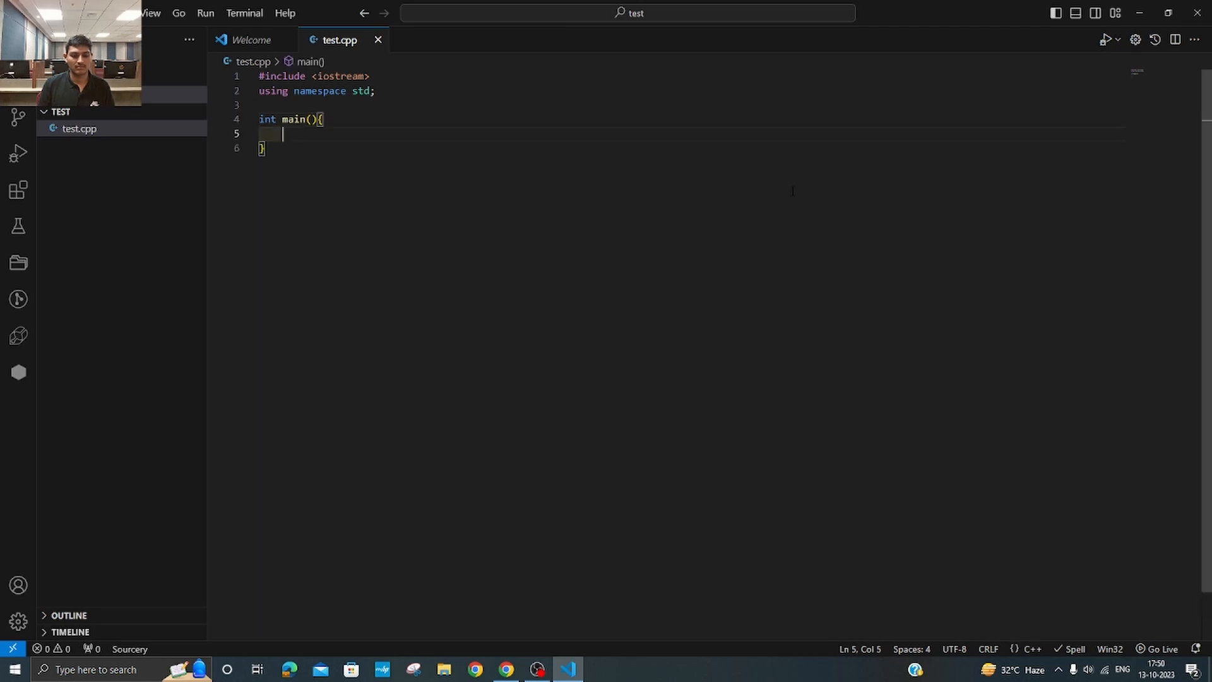
text(cout << "Hello World)
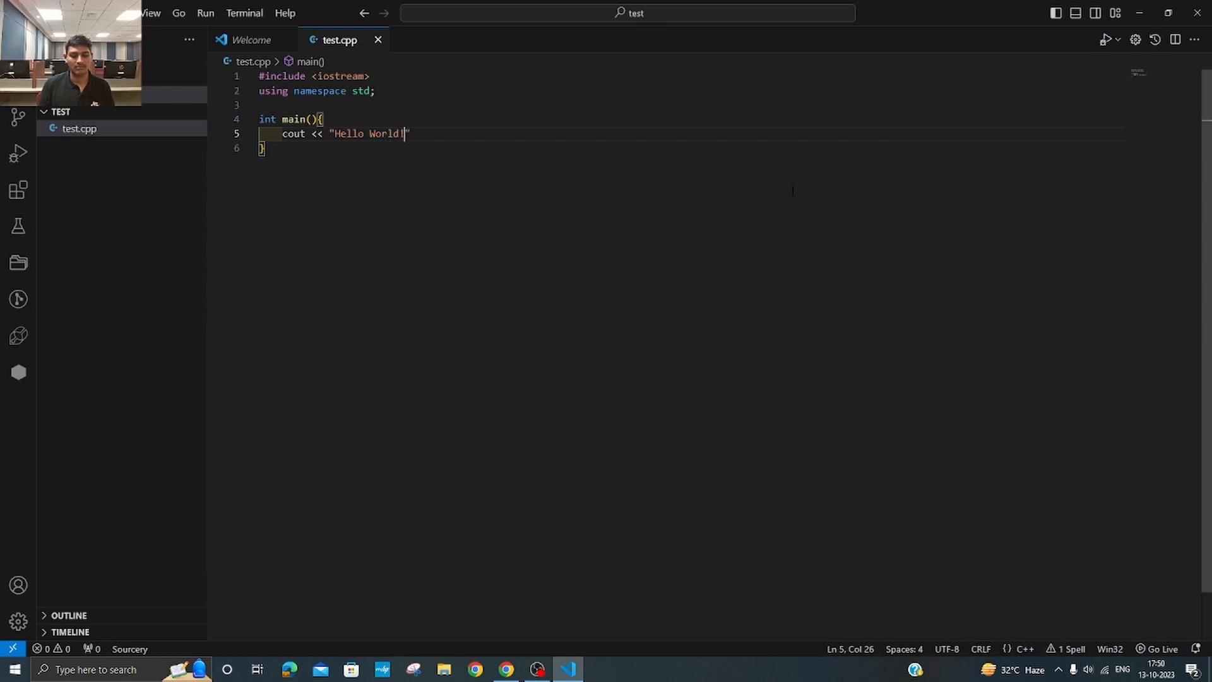
text(!";)
key(Return)
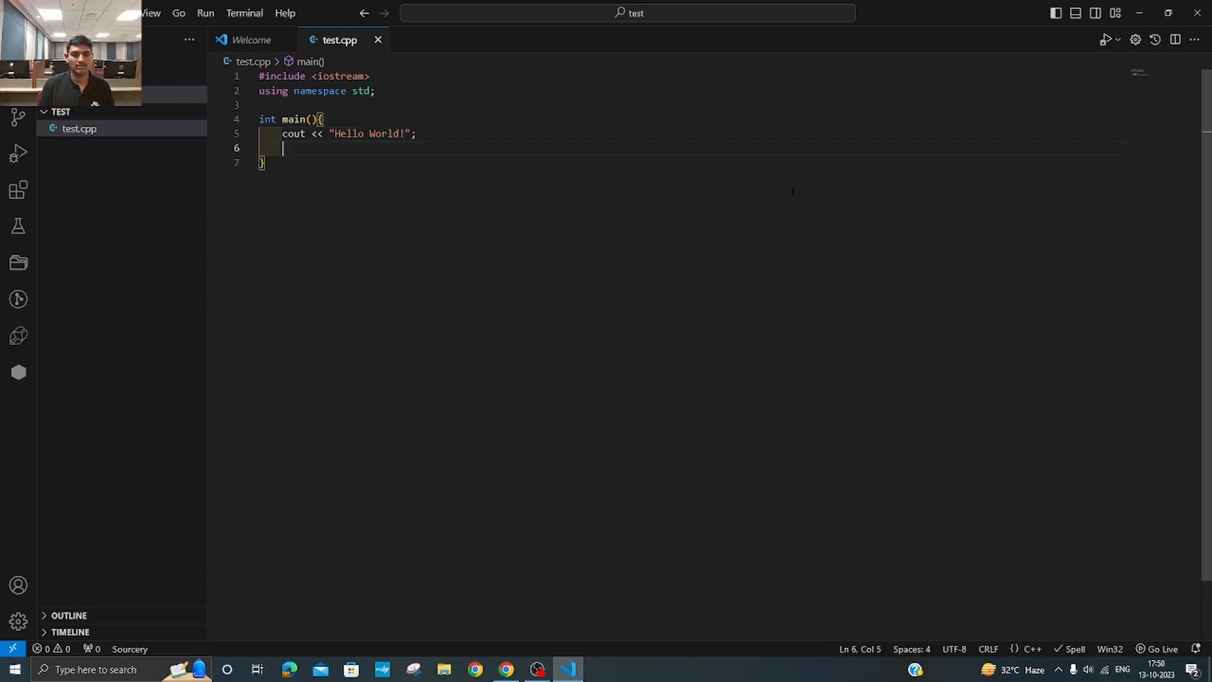
text(return 0;)
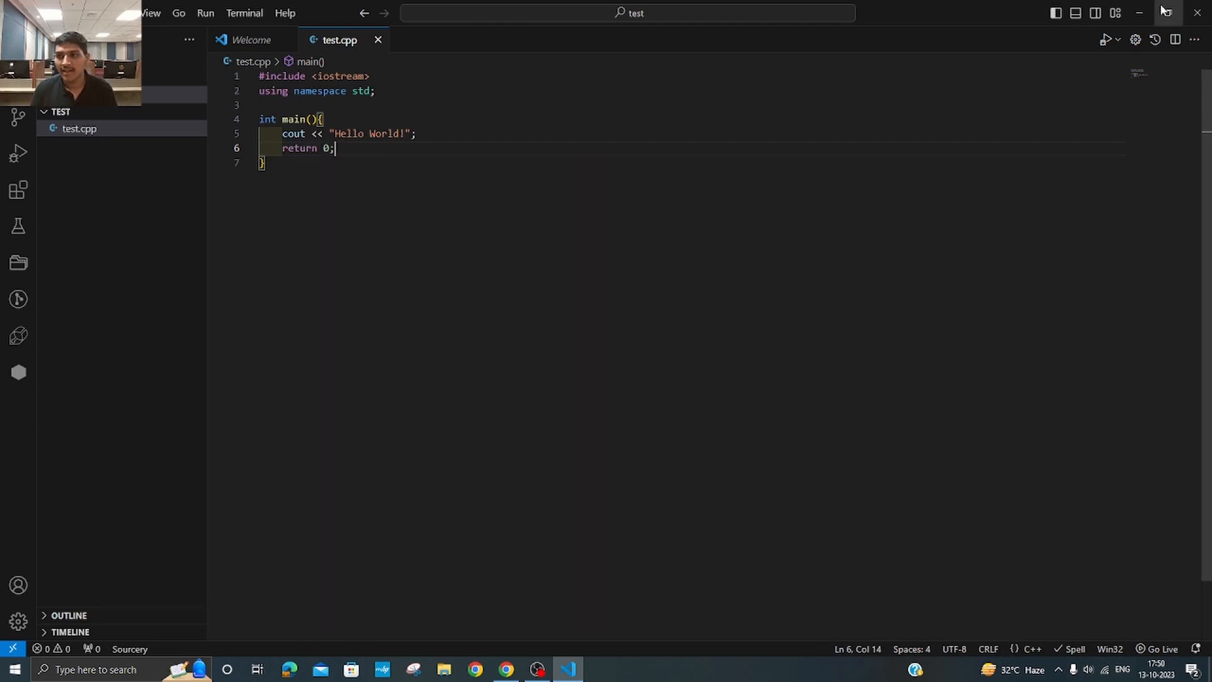
Step: Run test.cpp with the C/C++: g++.exe build and debug active file configuration and check the program's output in the terminal
click(1105, 41)
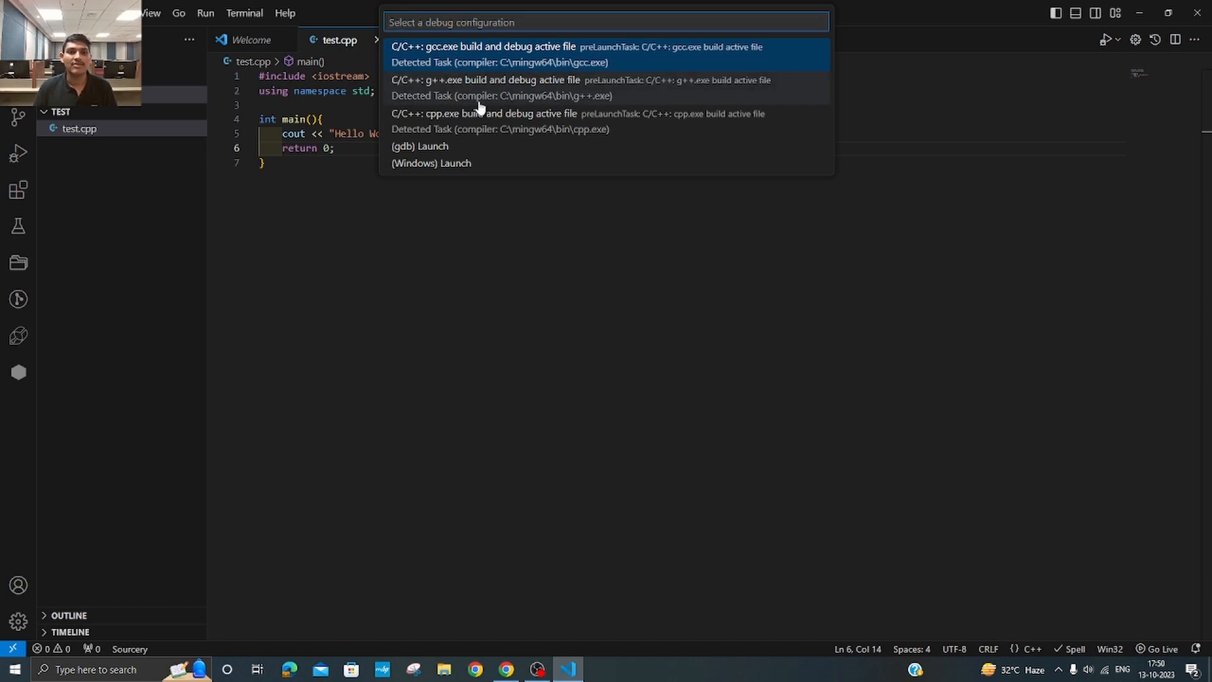
click(456, 95)
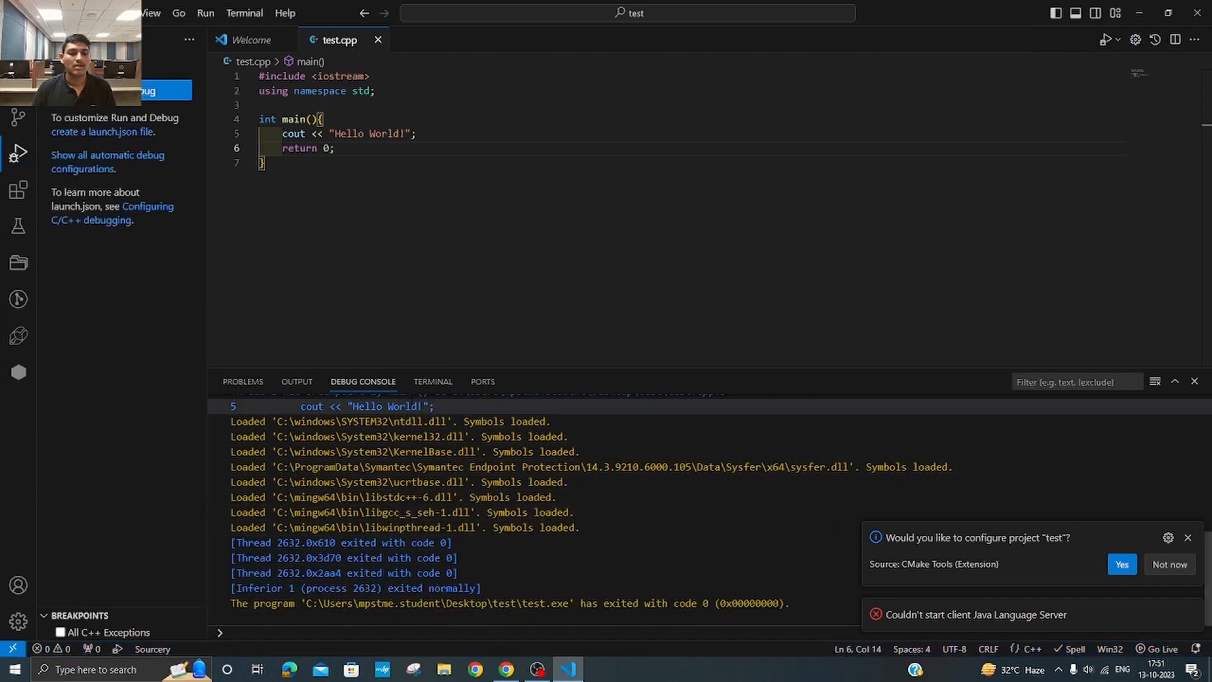
click(421, 387)
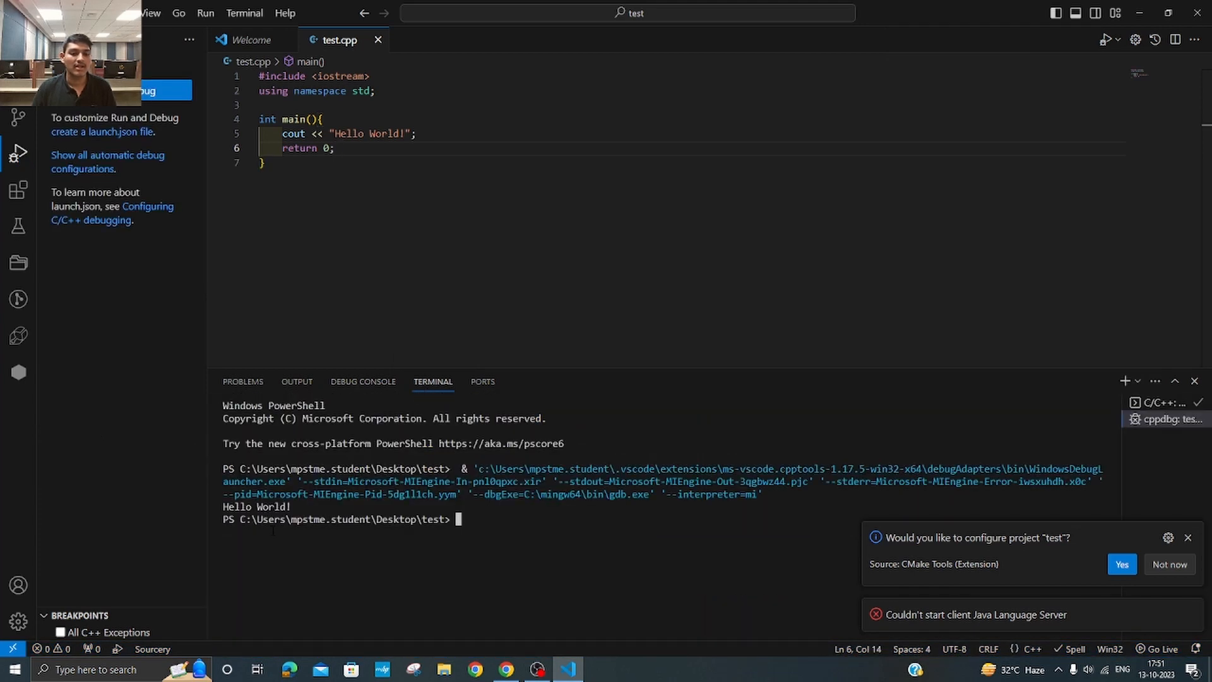
drag(225, 506, 326, 507)
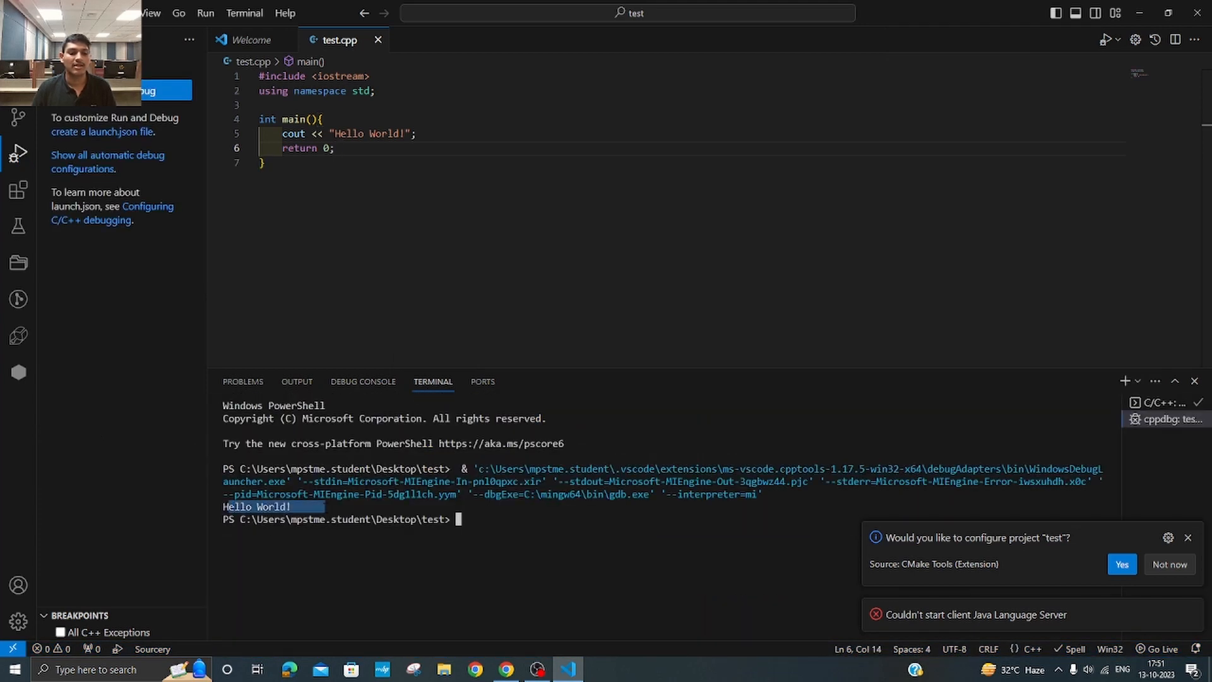
click(347, 508)
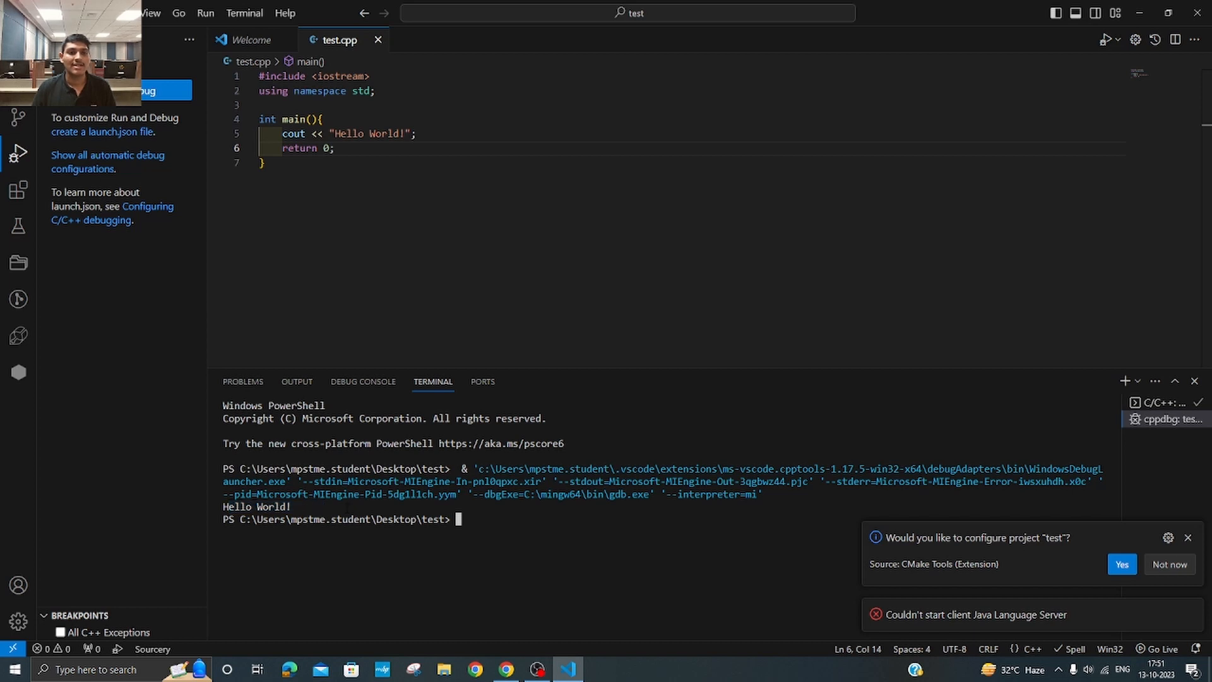